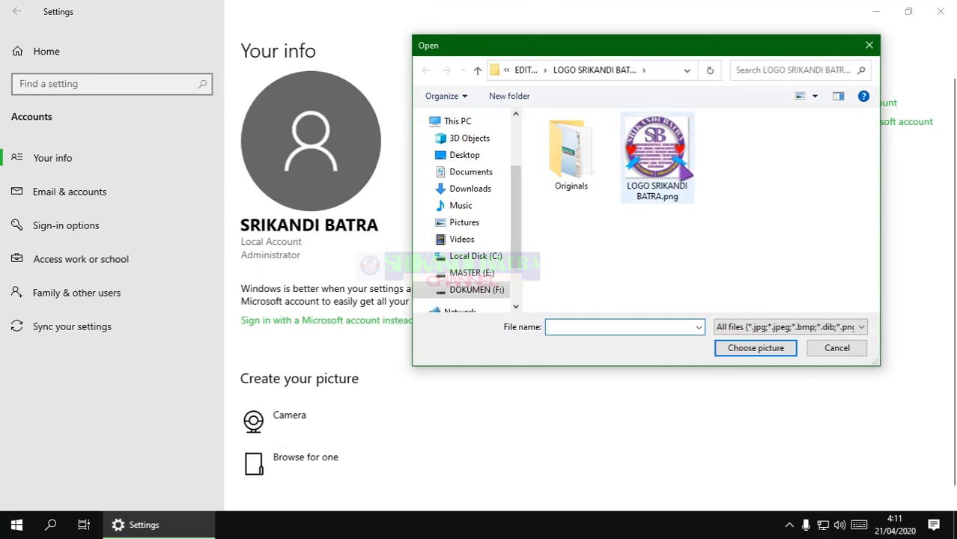
# Attempt to make the channel logo the account picture, dismiss the resulting error, and close Settings
pyautogui.click(656, 154)
pyautogui.click(737, 348)
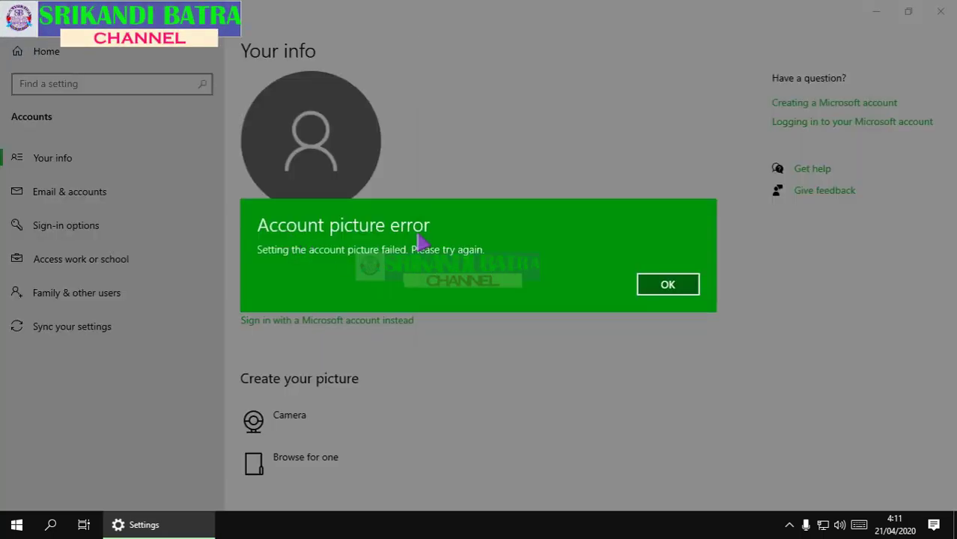
pyautogui.click(668, 285)
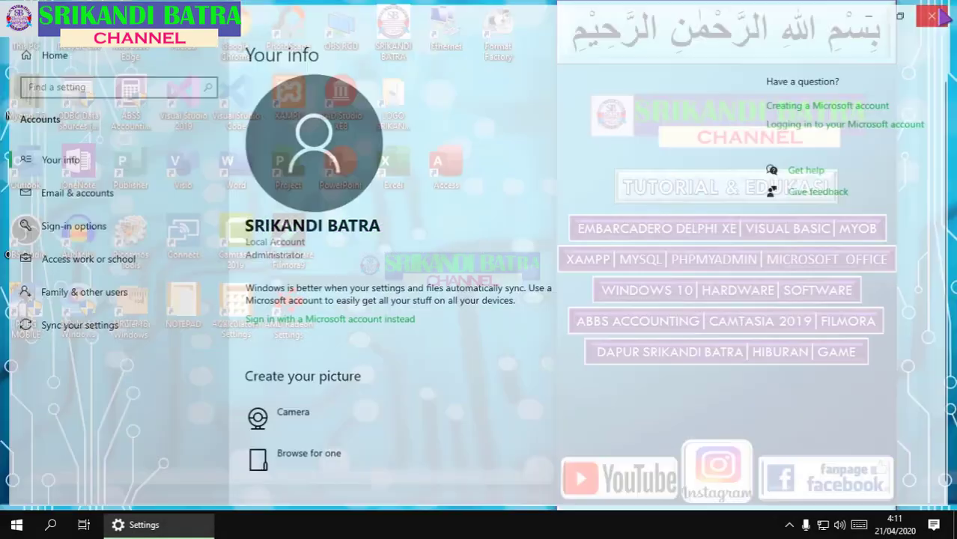
pyautogui.click(932, 15)
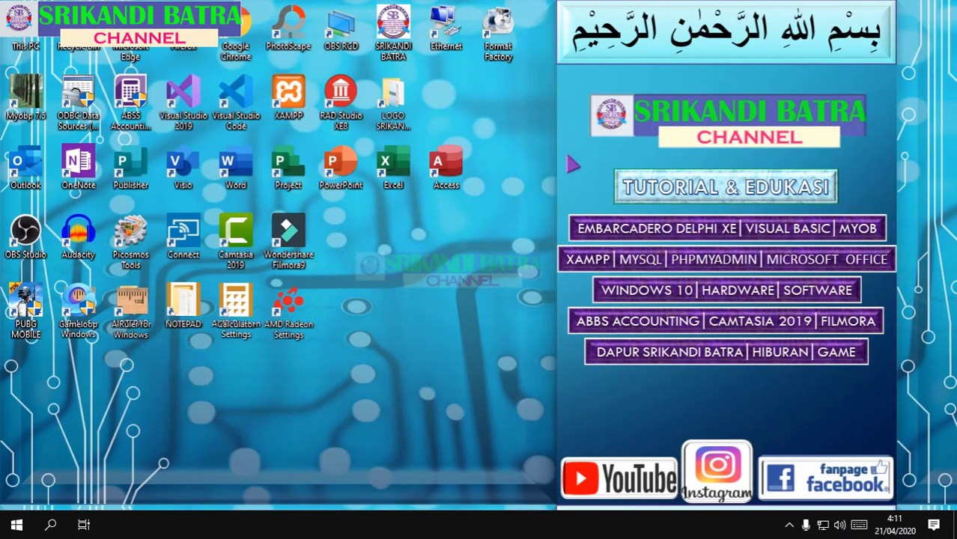
# Open Local Disk (C:) and turn on Show hidden files, folders and drives in Folder Options
pyautogui.doubleClick(26, 50)
pyautogui.doubleClick(208, 261)
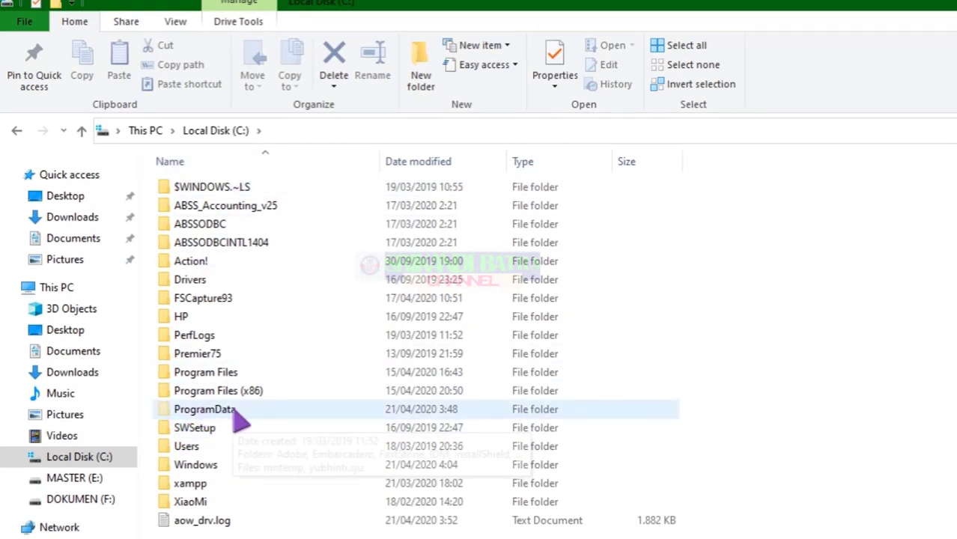
pyautogui.moveTo(238, 421)
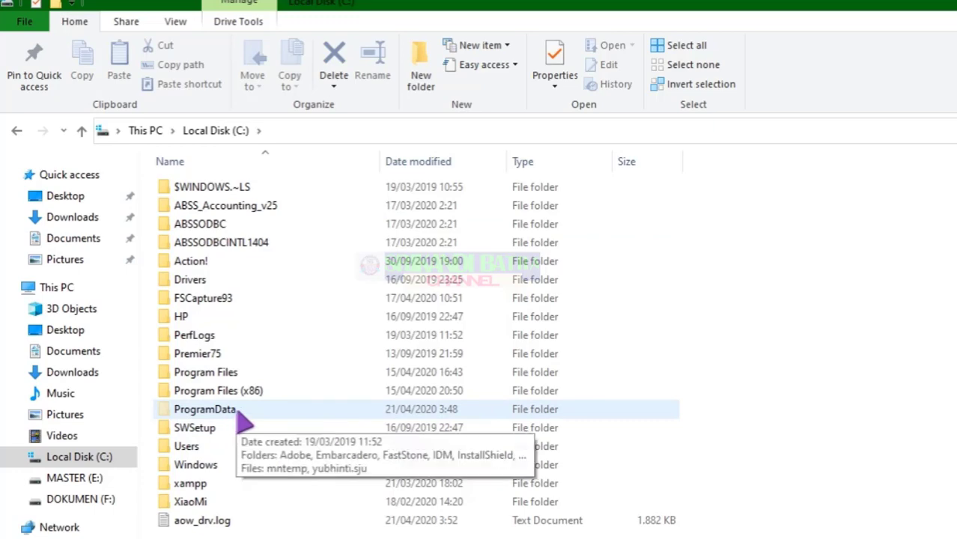
pyautogui.click(24, 21)
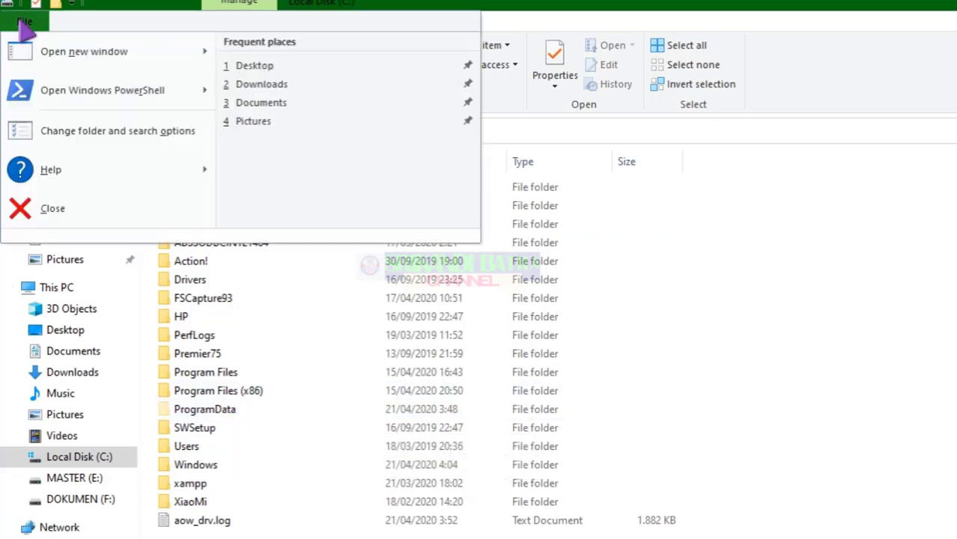
pyautogui.click(90, 139)
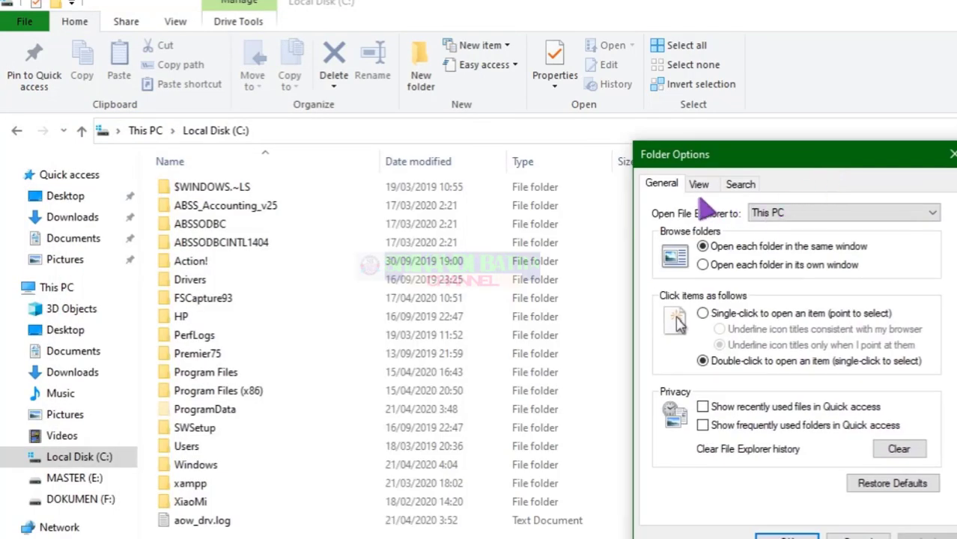
pyautogui.click(696, 182)
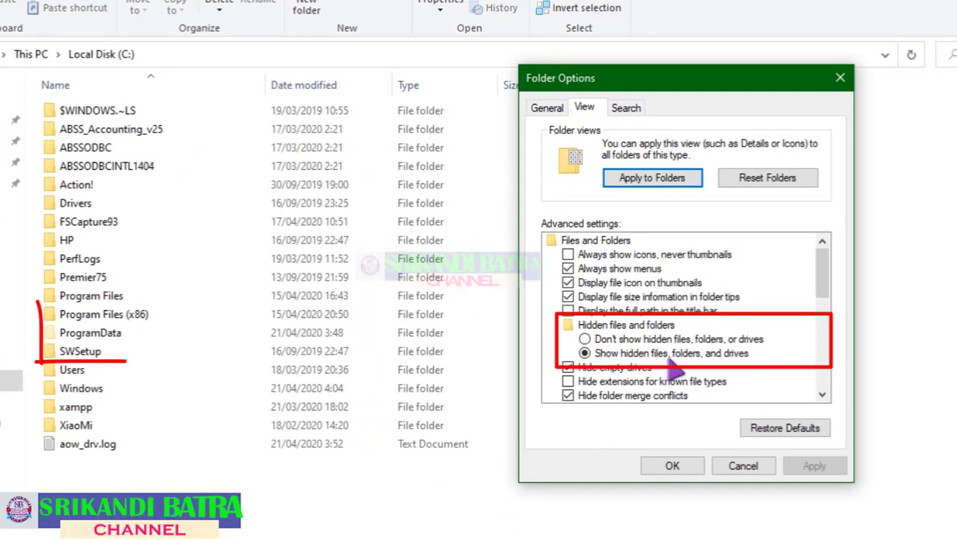
pyautogui.click(584, 339)
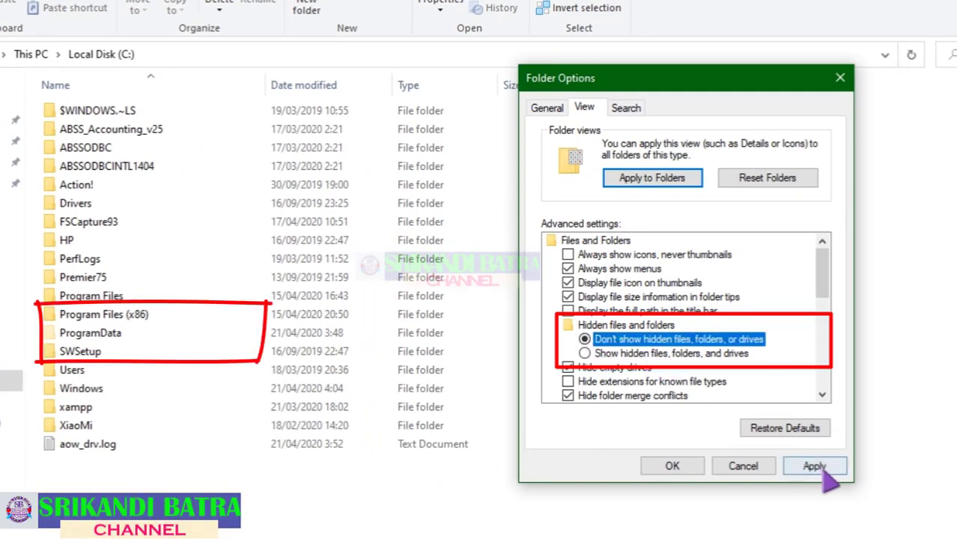
pyautogui.click(814, 466)
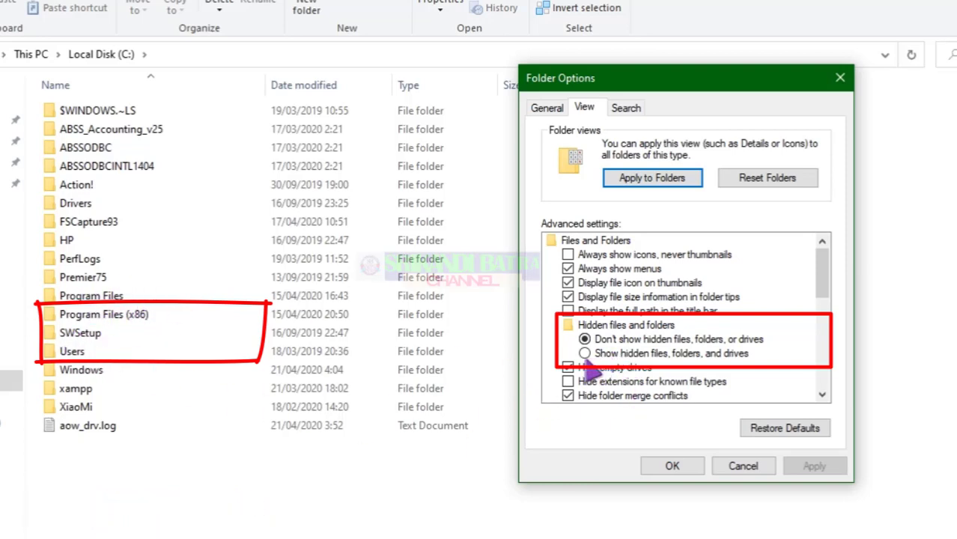
pyautogui.click(586, 354)
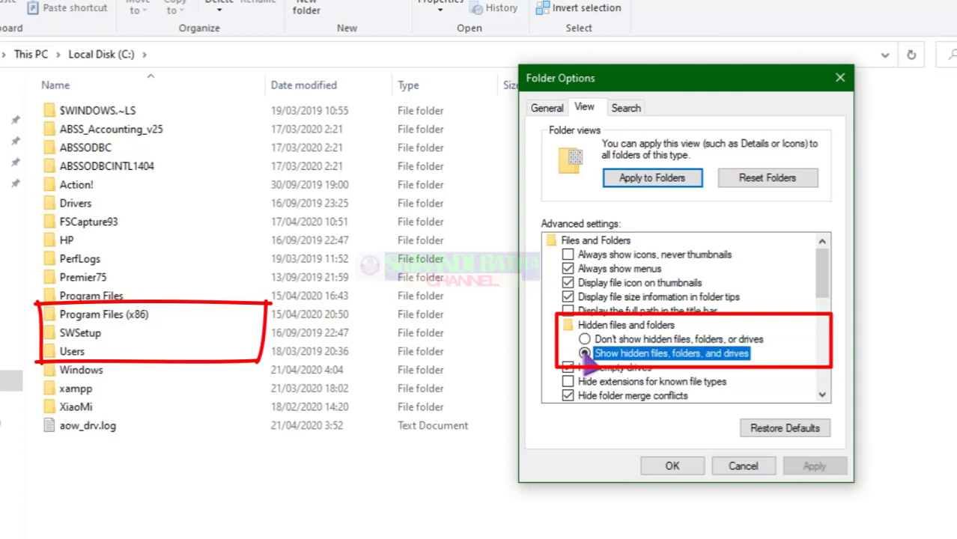
pyautogui.click(793, 466)
pyautogui.click(673, 466)
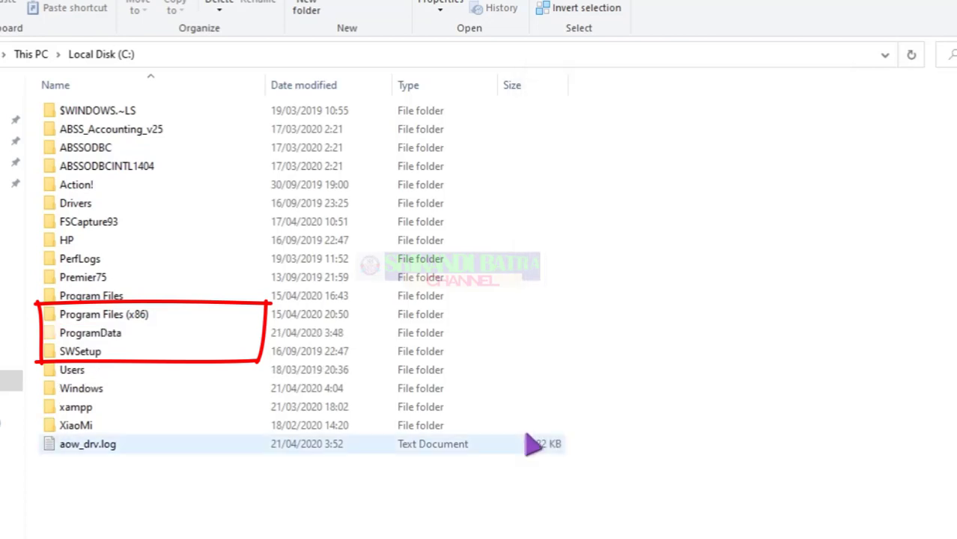
# Browse into ProgramData > Microsoft > User Account Pictures and look over user.png and user-40.png
pyautogui.moveTo(113, 343)
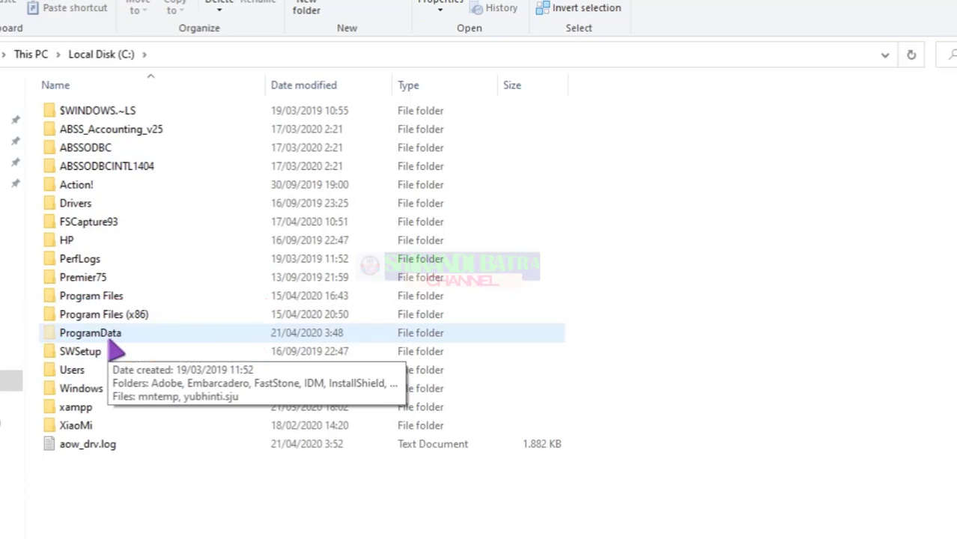
pyautogui.doubleClick(120, 344)
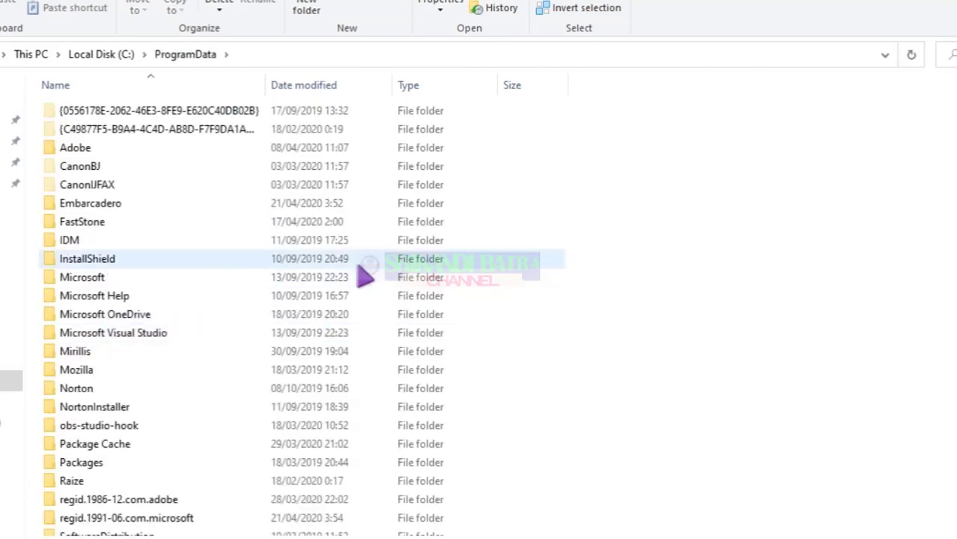
pyautogui.doubleClick(97, 279)
pyautogui.scroll(-3, 247, 334)
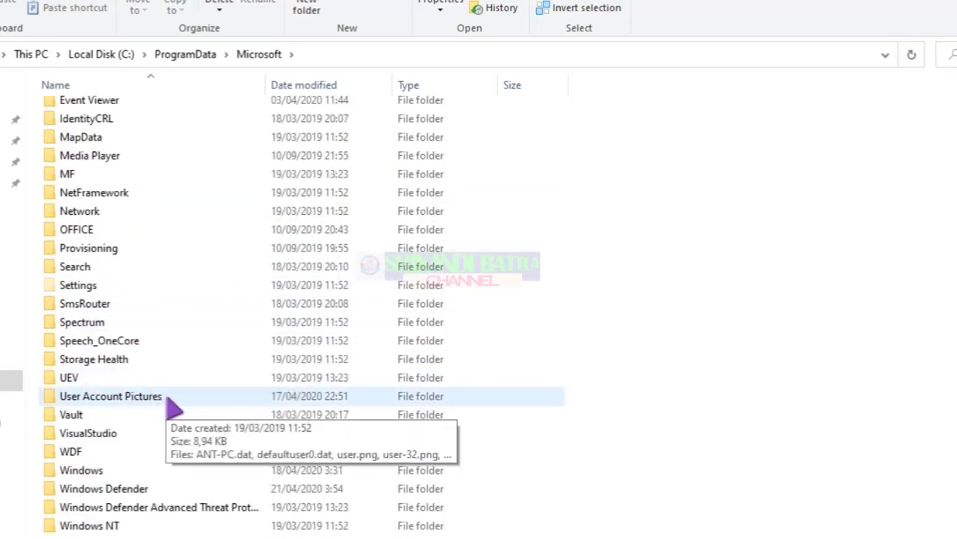
pyautogui.doubleClick(169, 399)
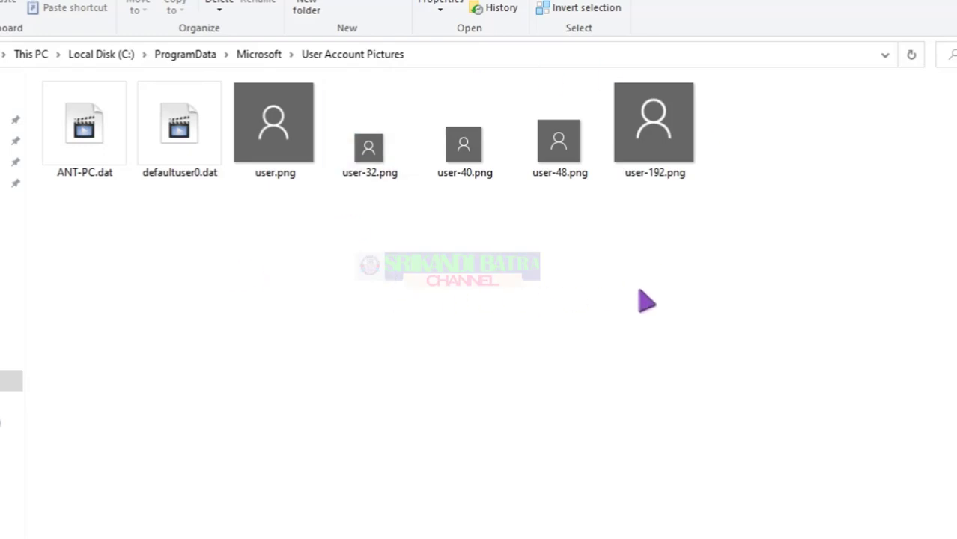
pyautogui.click(464, 161)
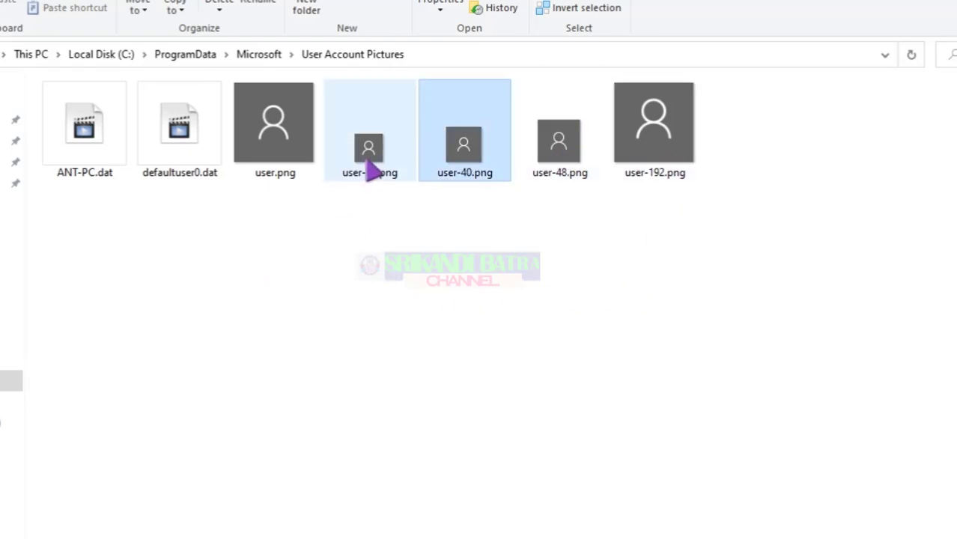
pyautogui.click(286, 160)
pyautogui.click(443, 205)
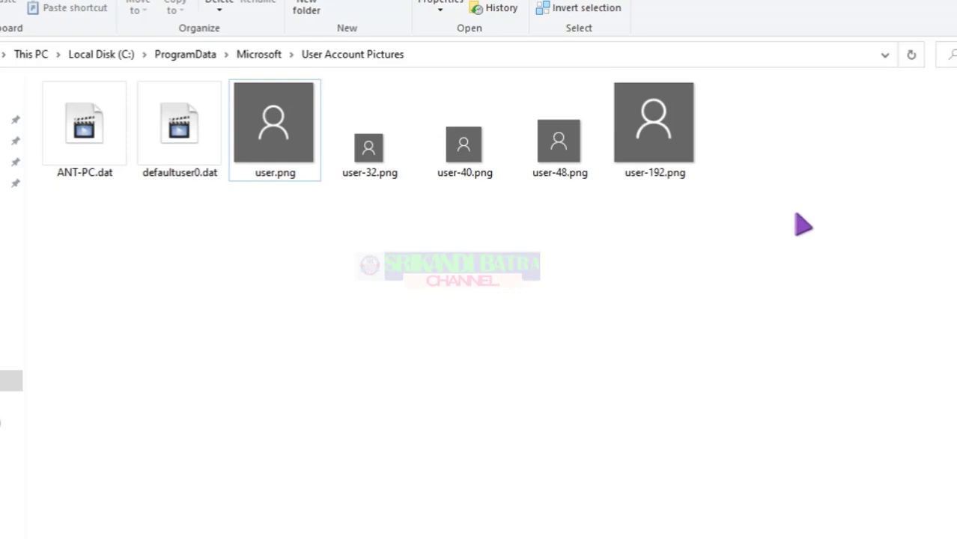
# Copy user.png and user-32/40/48/192.png into a new folder created on the desktop
pyautogui.moveTo(796, 222); pyautogui.dragTo(300, 120)
pyautogui.rightClick(299, 119)
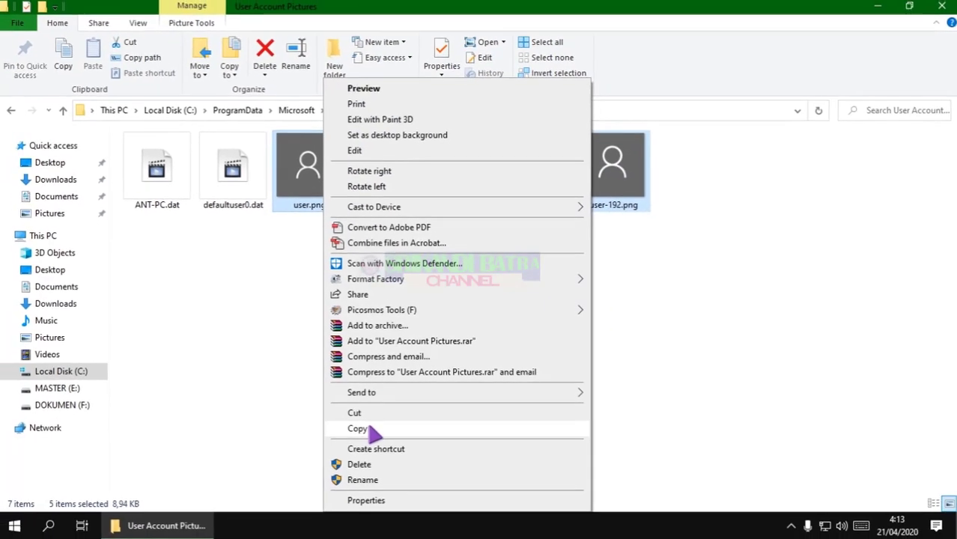
pyautogui.click(381, 429)
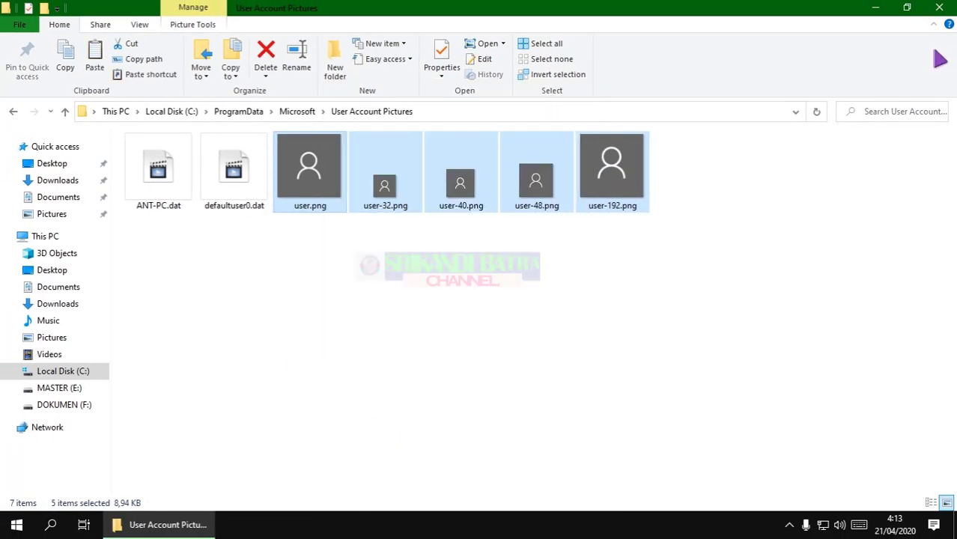
pyautogui.click(874, 8)
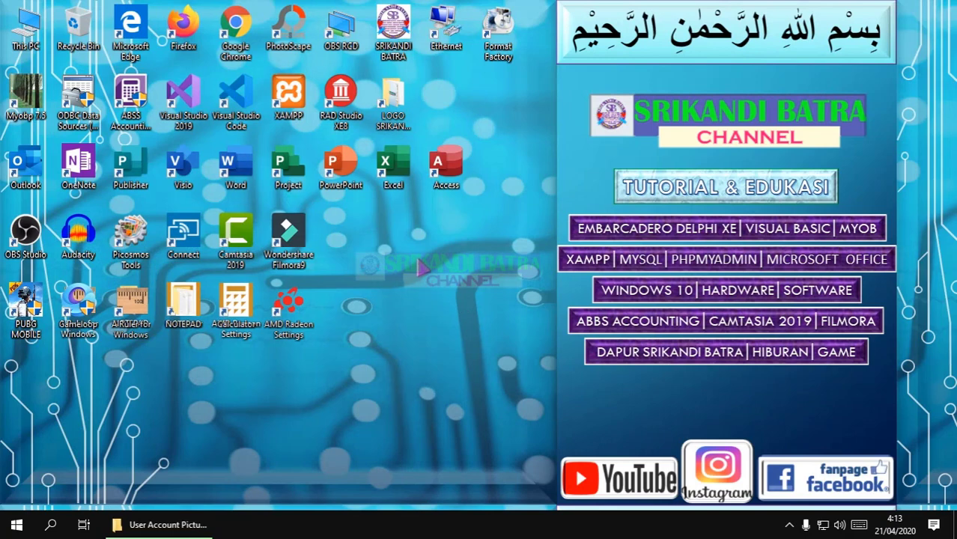
pyautogui.rightClick(418, 259)
pyautogui.moveTo(465, 421)
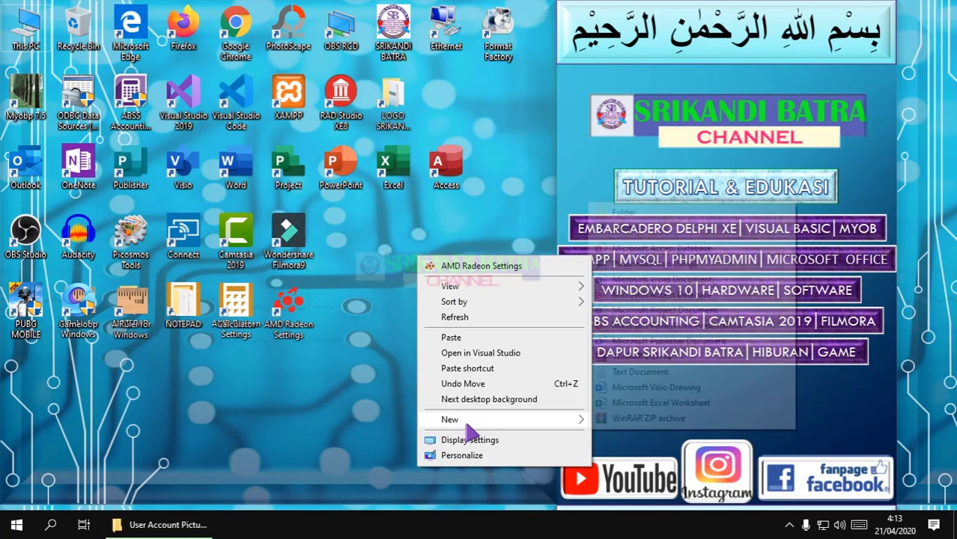
pyautogui.click(616, 213)
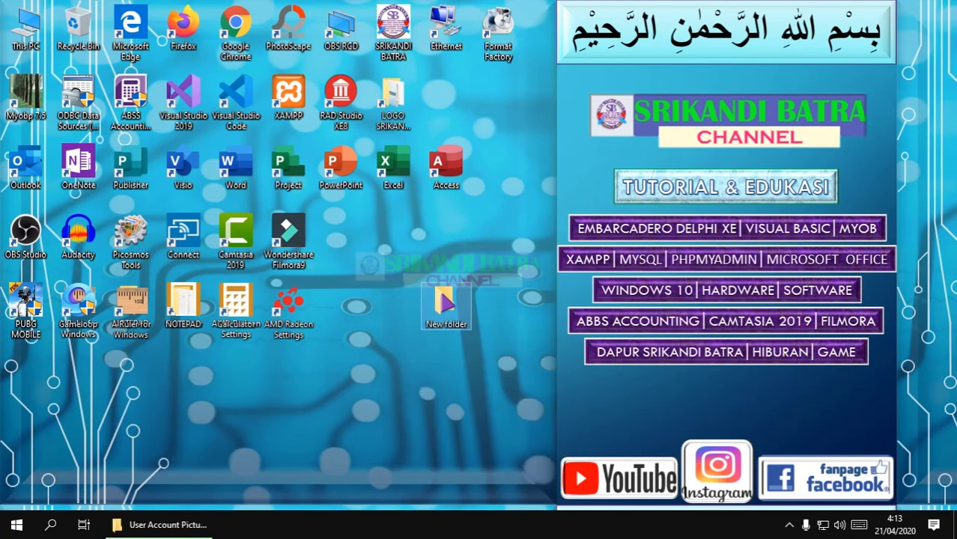
pyautogui.doubleClick(477, 320)
pyautogui.rightClick(486, 330)
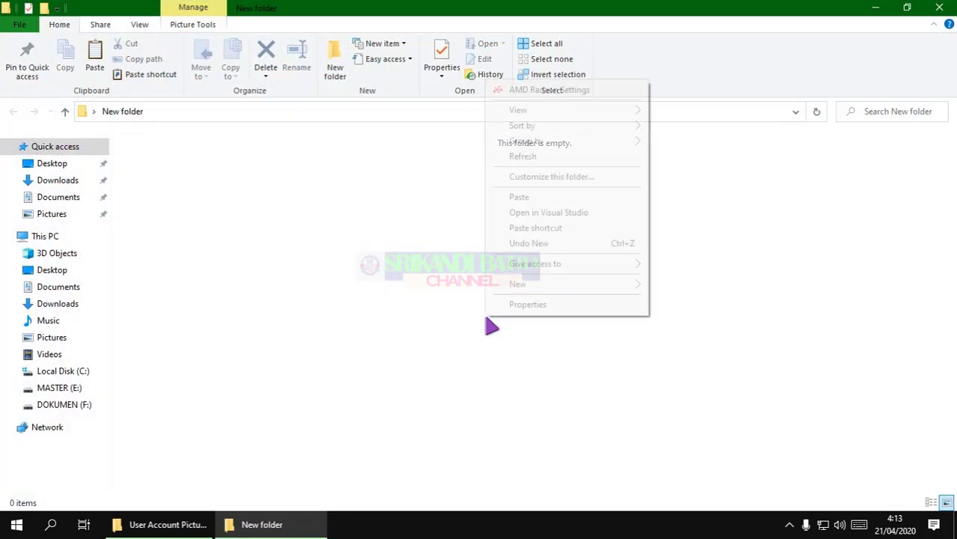
pyautogui.click(518, 197)
pyautogui.click(449, 277)
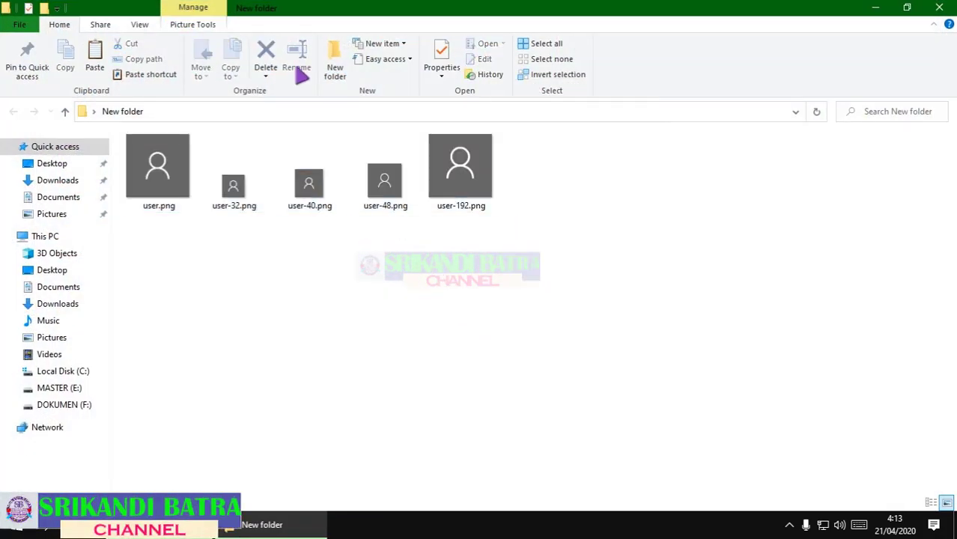
# Create a BACKUP subfolder and paste copies of the five user pictures into it
pyautogui.click(335, 64)
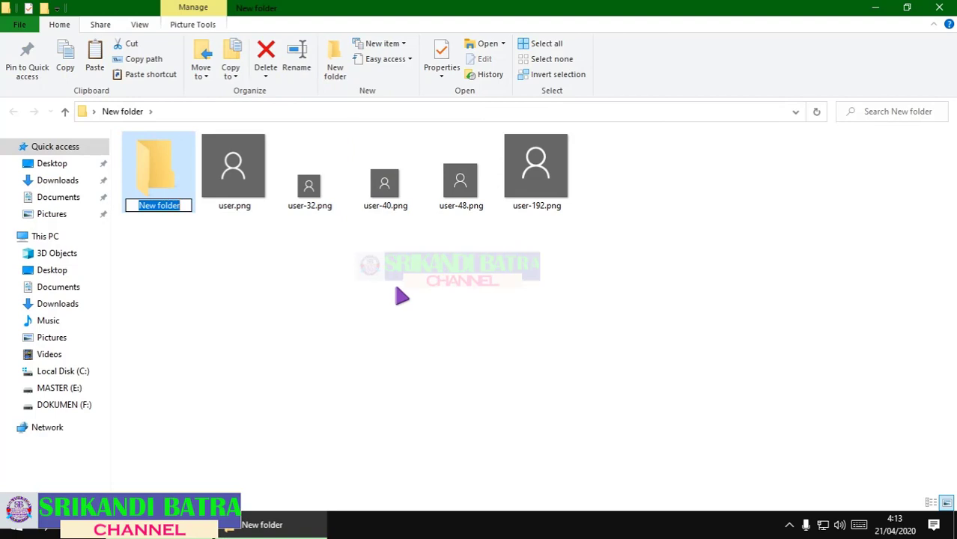
pyautogui.write('BACKUP')
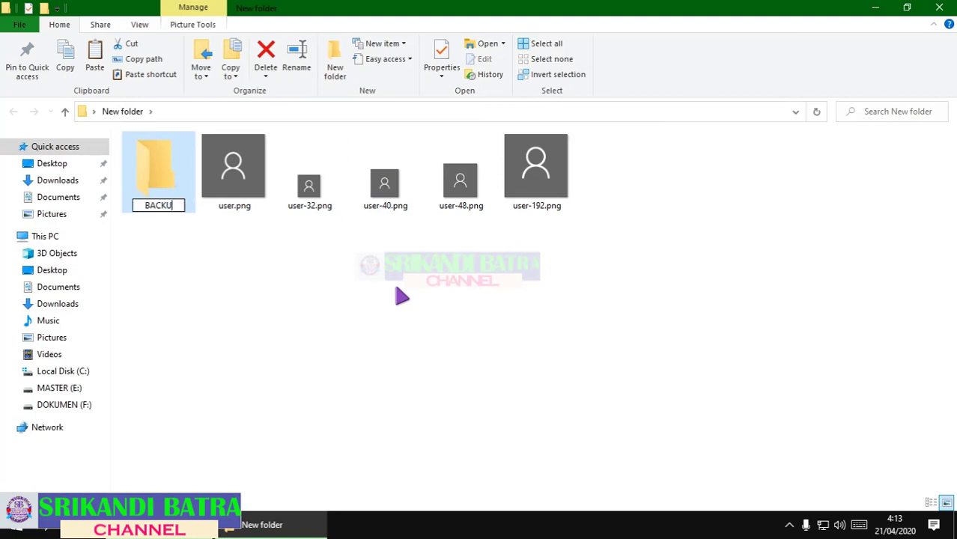
pyautogui.click(401, 293)
pyautogui.moveTo(644, 245); pyautogui.dragTo(218, 158)
pyautogui.rightClick(218, 166)
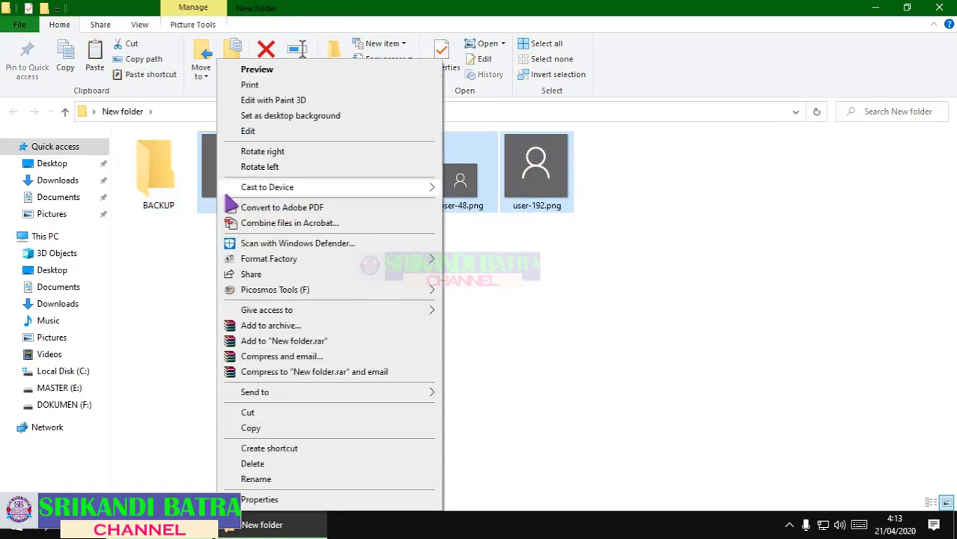
pyautogui.click(243, 426)
pyautogui.click(160, 183)
pyautogui.rightClick(158, 180)
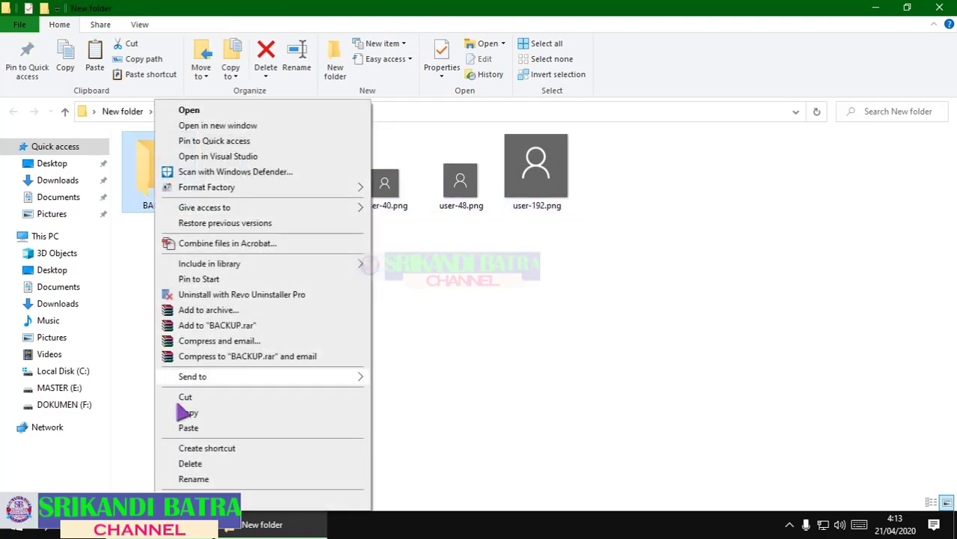
pyautogui.click(179, 414)
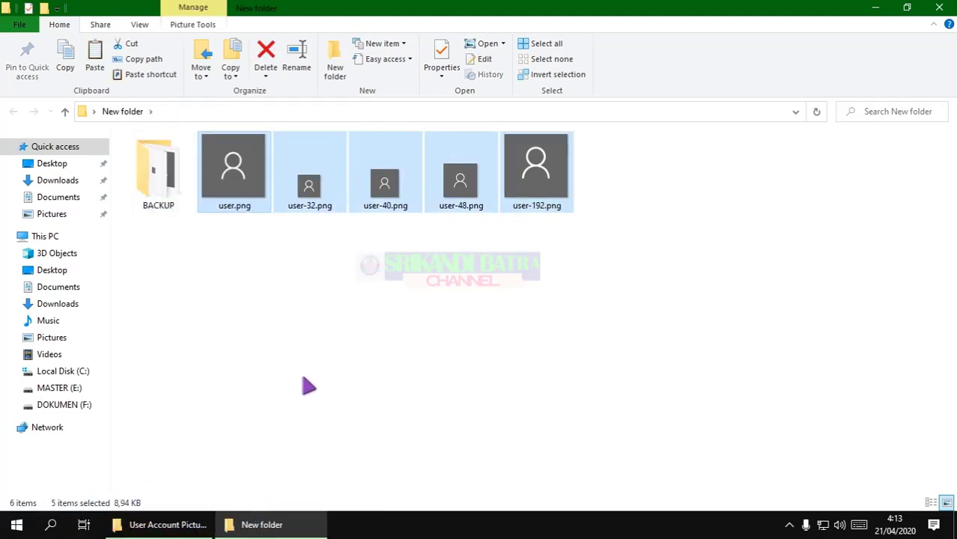
# Check user.png's Details properties show 448 x 448 pixels, then minimize the New folder window
pyautogui.click(351, 338)
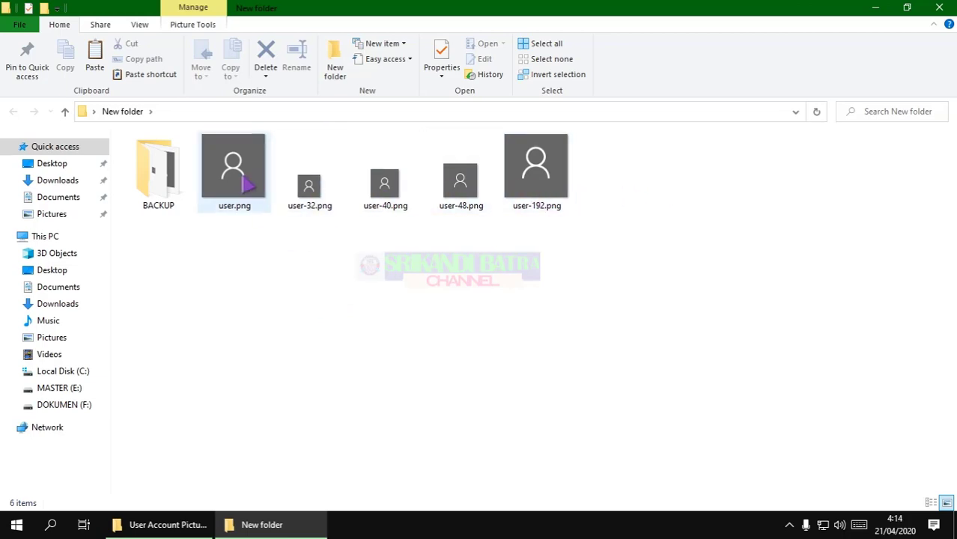
pyautogui.moveTo(245, 183)
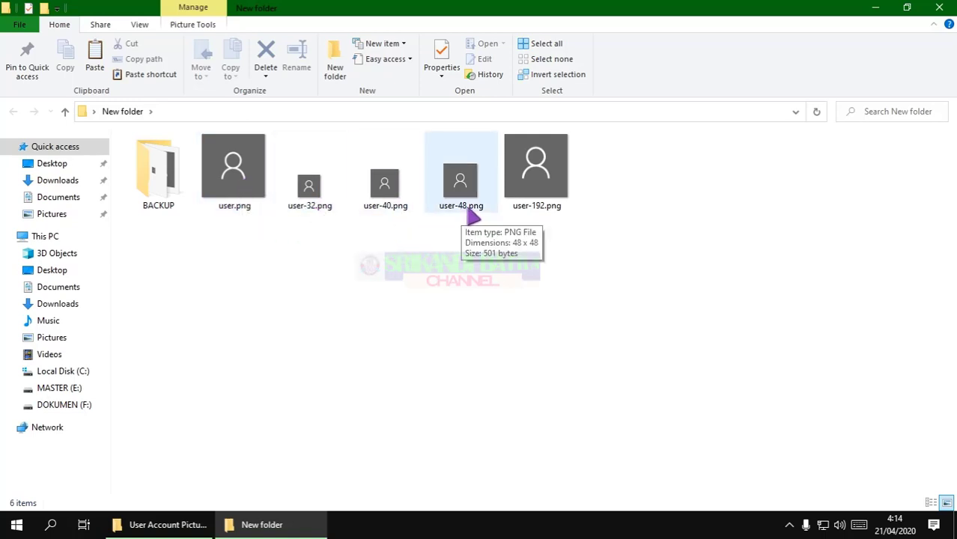
pyautogui.click(539, 211)
pyautogui.click(248, 179)
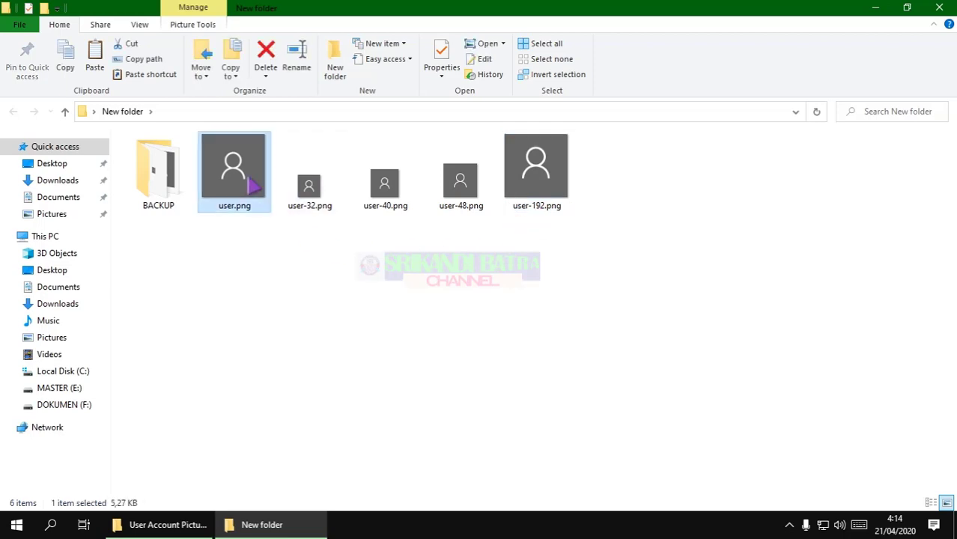
pyautogui.rightClick(243, 181)
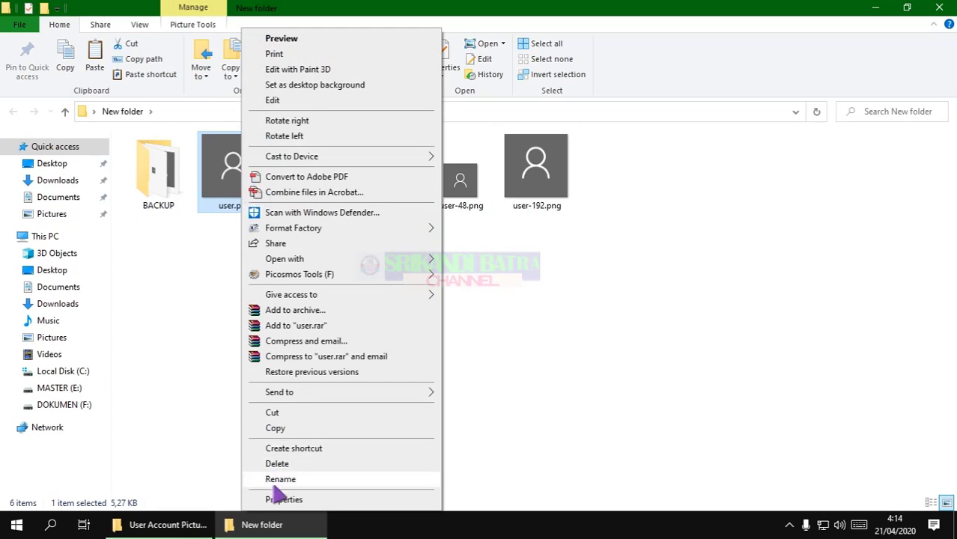
pyautogui.click(283, 500)
pyautogui.moveTo(352, 159); pyautogui.dragTo(442, 147)
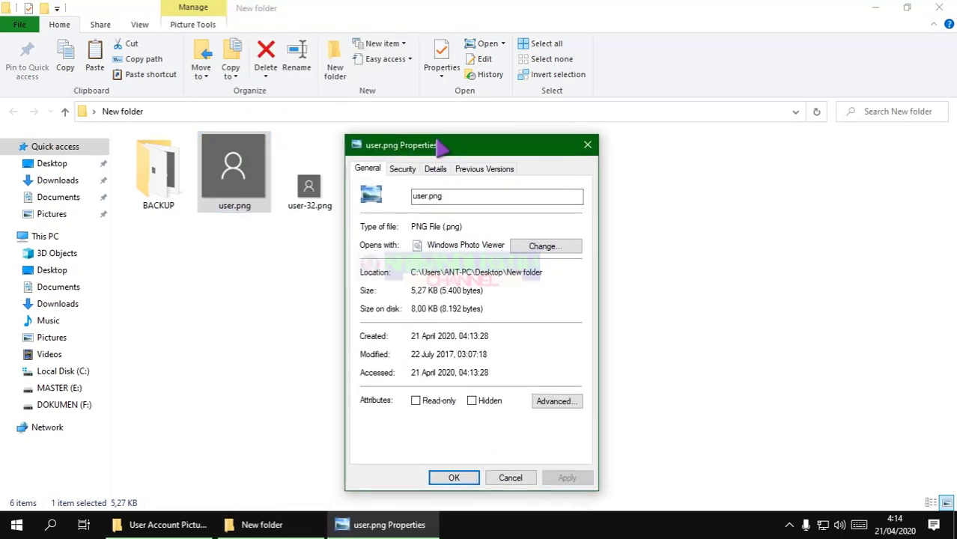
pyautogui.click(435, 168)
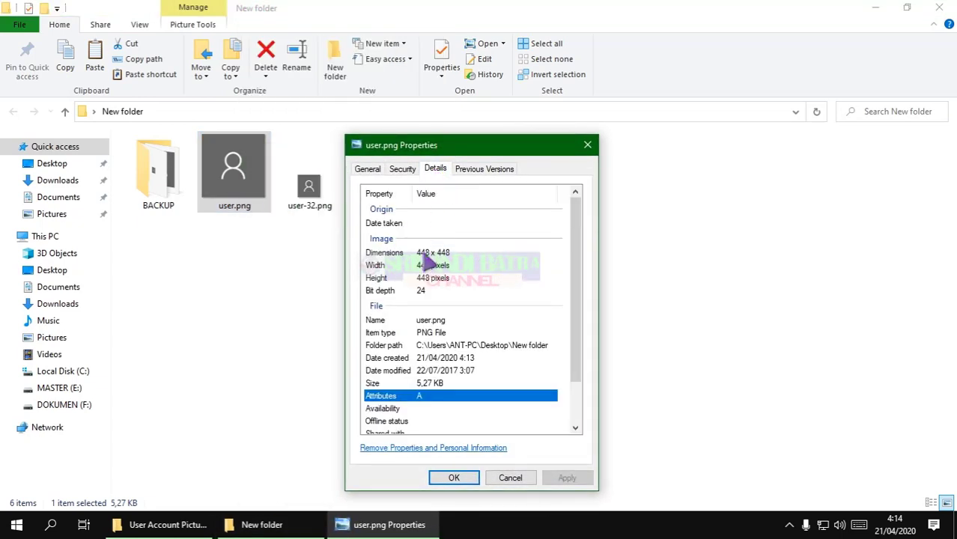
pyautogui.click(428, 253)
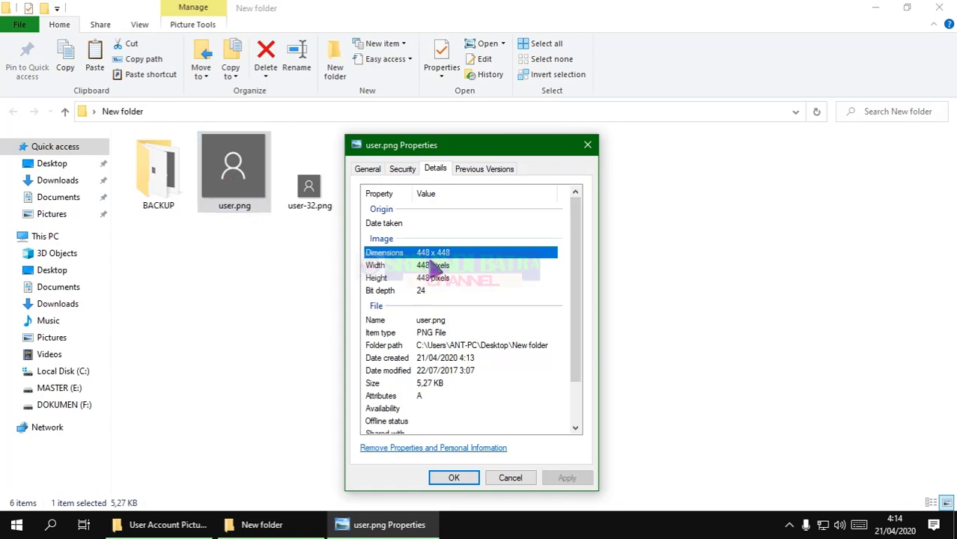
pyautogui.click(454, 477)
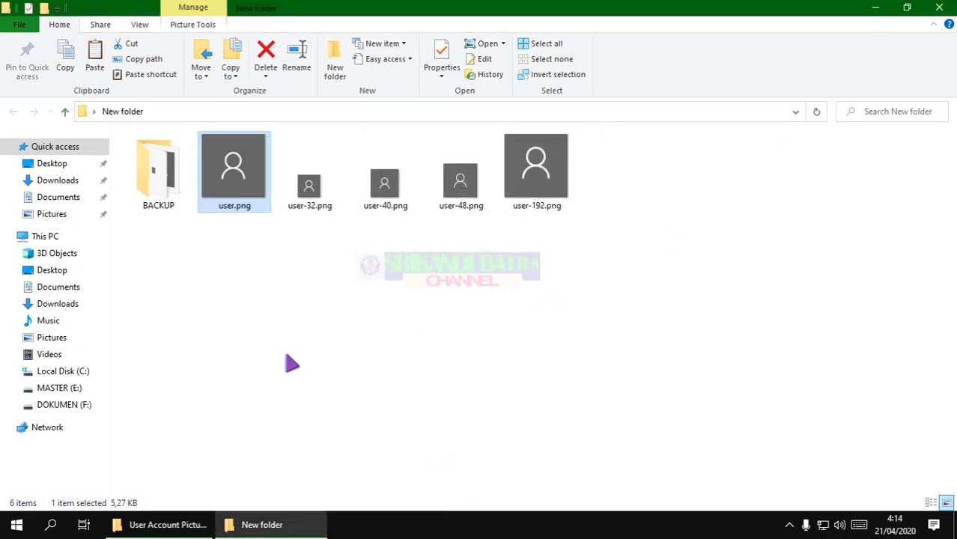
pyautogui.click(875, 9)
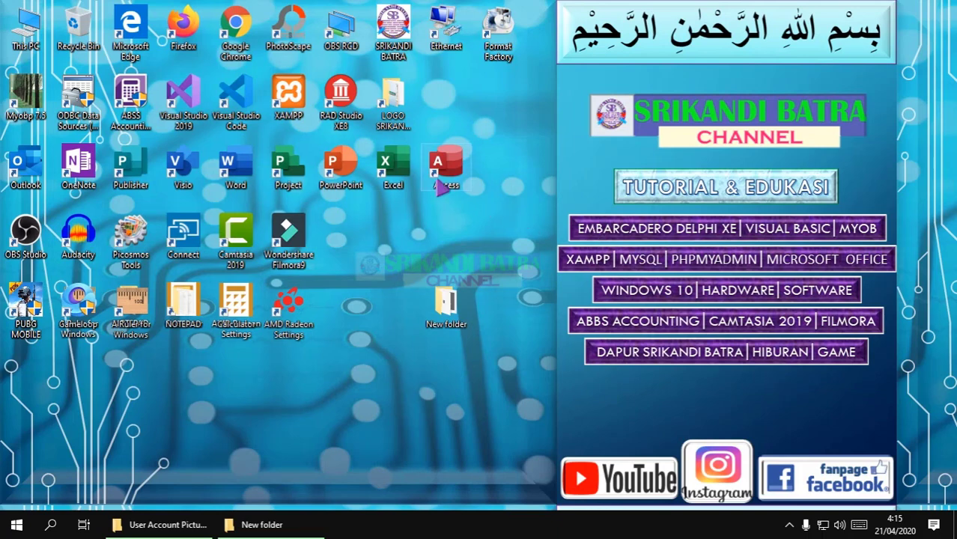
# Open LOGO SRIKANDI BATRA.png from the desktop logo folder in Paint
pyautogui.doubleClick(405, 120)
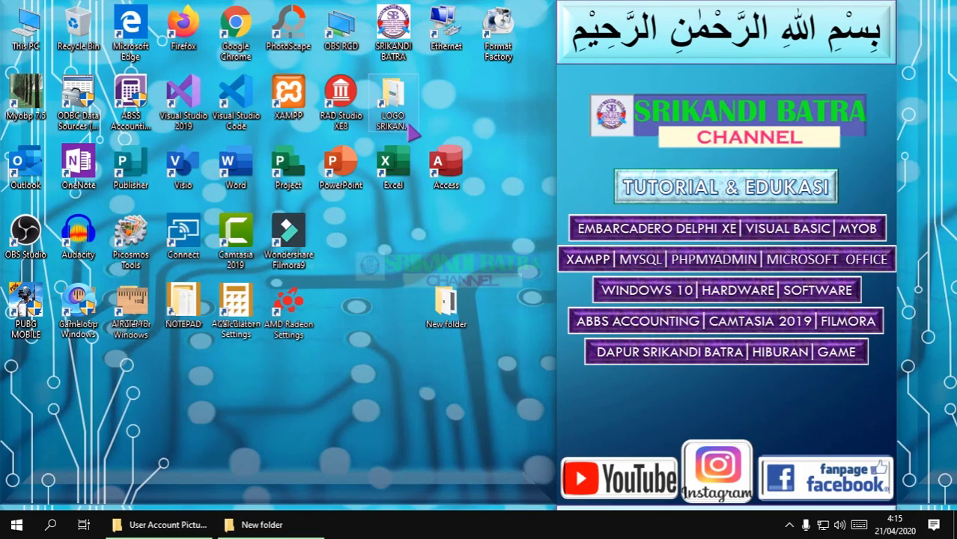
pyautogui.click(265, 184)
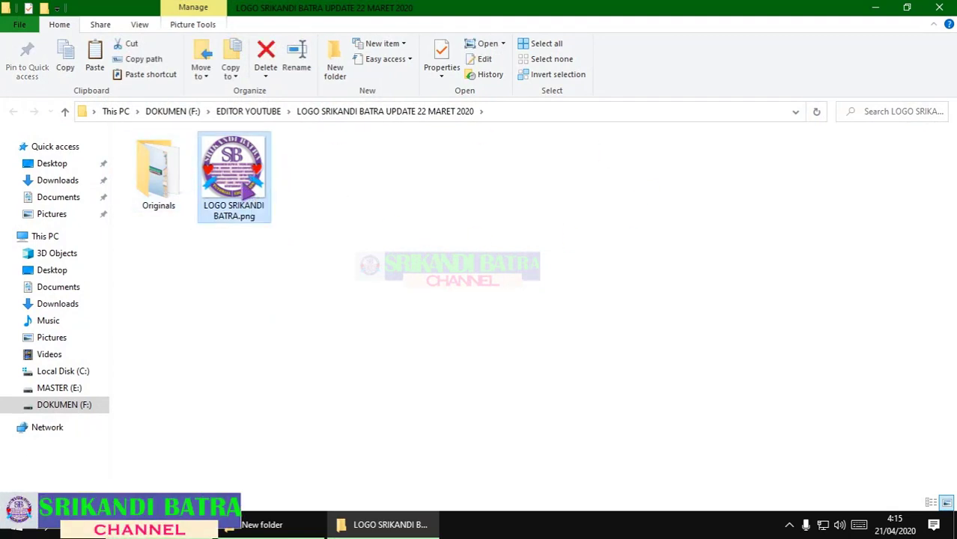
pyautogui.rightClick(232, 187)
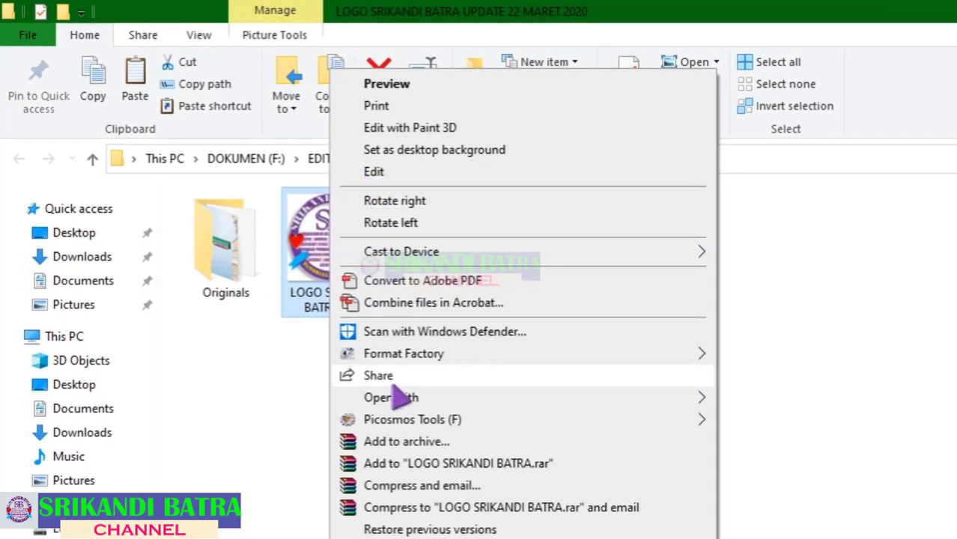
pyautogui.moveTo(453, 401)
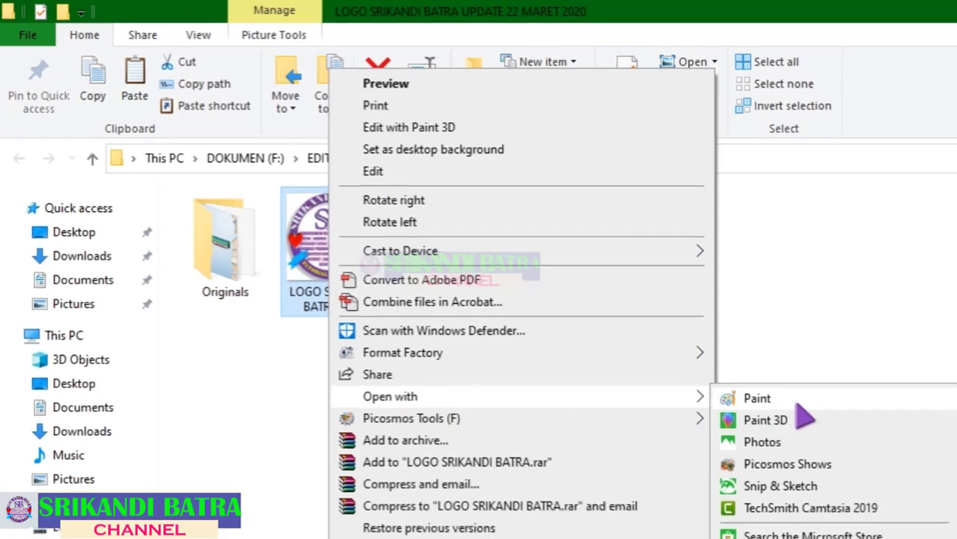
pyautogui.click(758, 398)
pyautogui.scroll(-2, 443, 284)
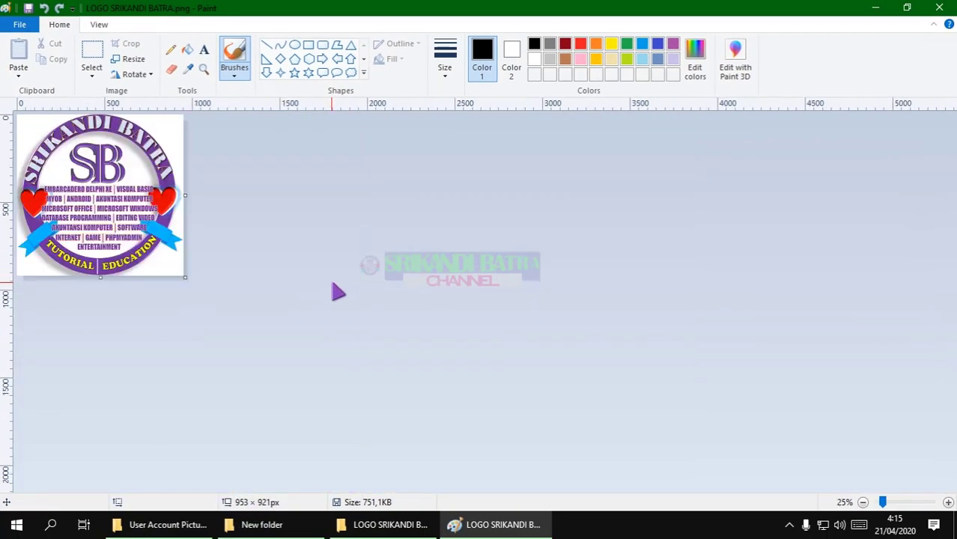
pyautogui.scroll(1, 359, 293)
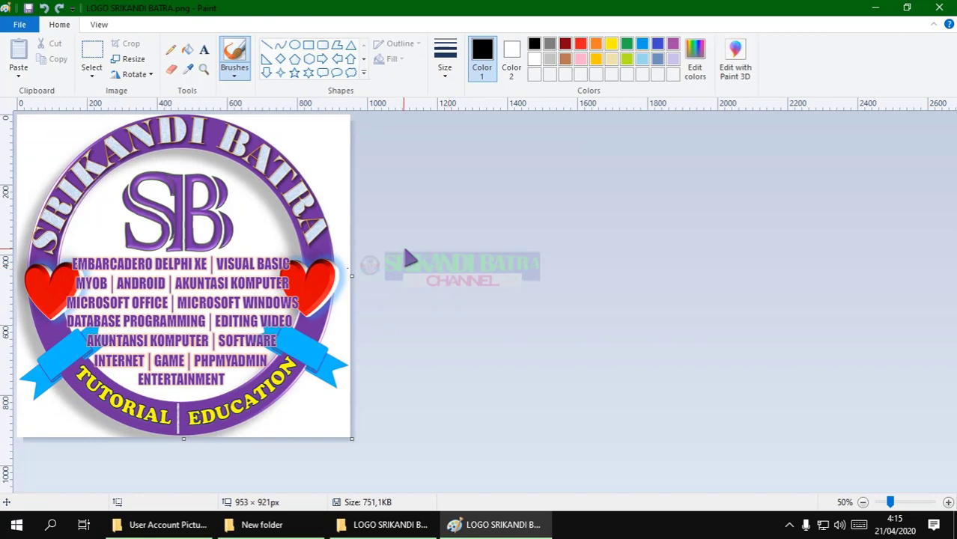
pyautogui.click(263, 526)
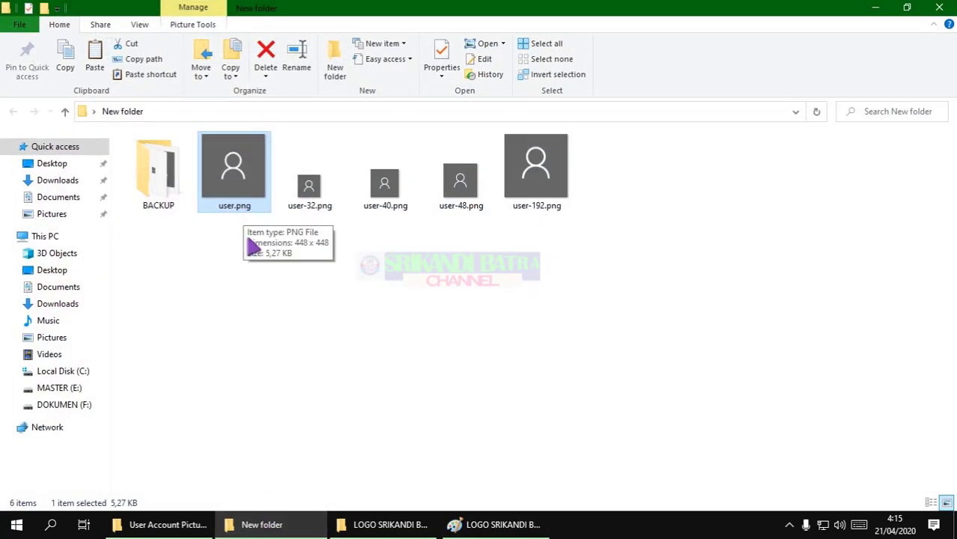
pyautogui.hotkey('alt', 'Tab')
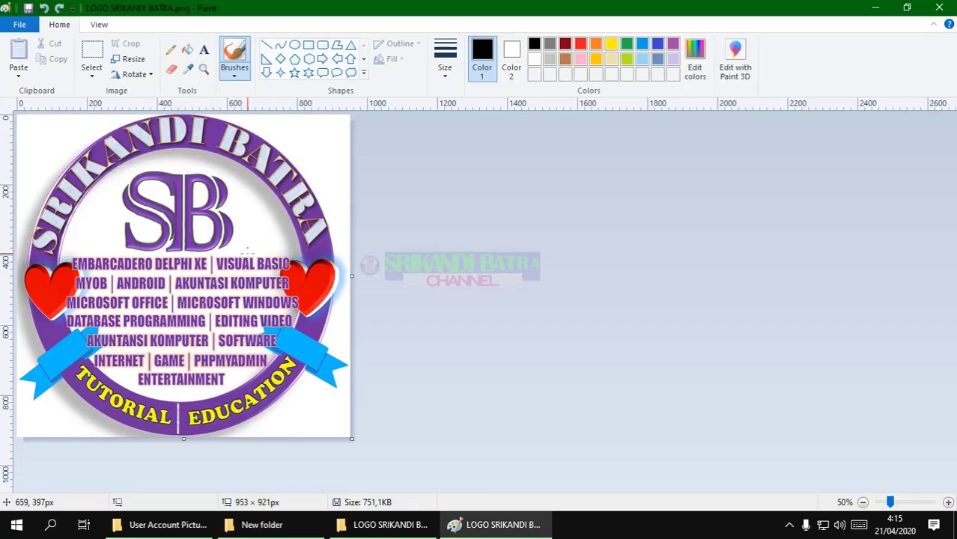
pyautogui.hotkey('alt', 'Tab')
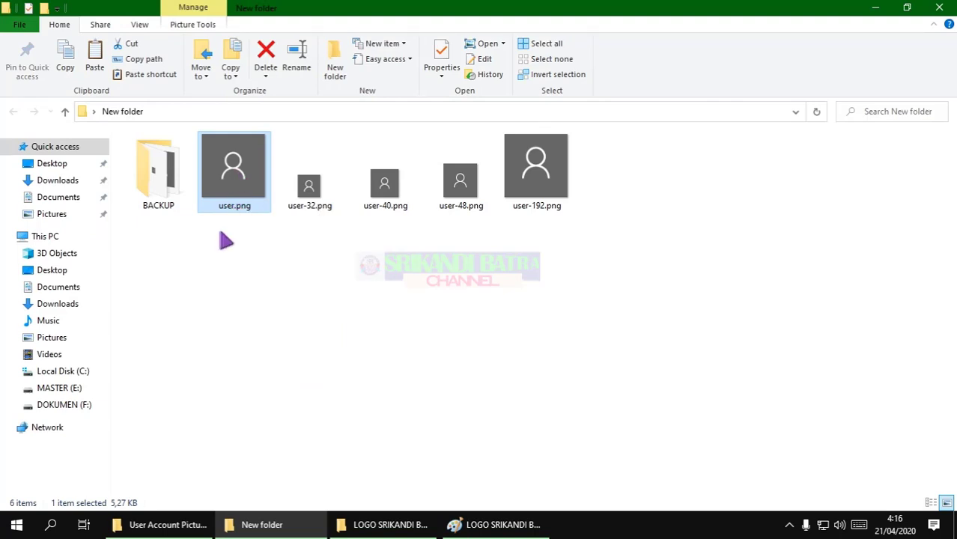
pyautogui.click(495, 524)
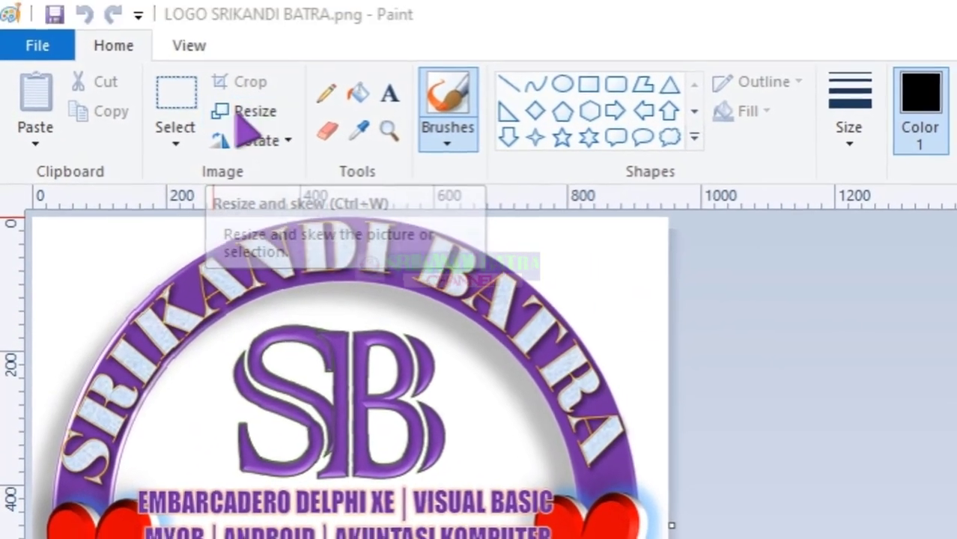
# Resize the logo to 448 x 448 pixels with the aspect ratio unlocked
pyautogui.click(239, 118)
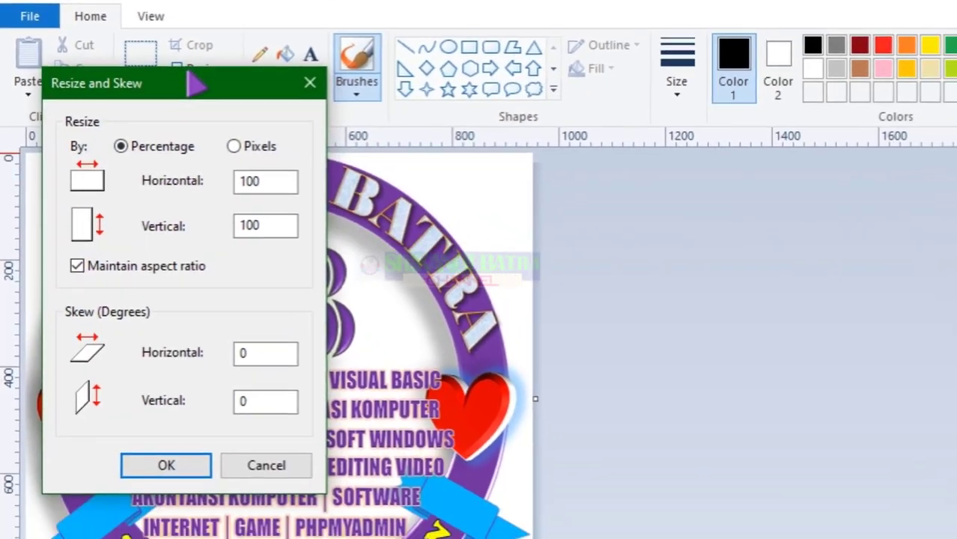
pyautogui.moveTo(247, 146); pyautogui.dragTo(739, 138)
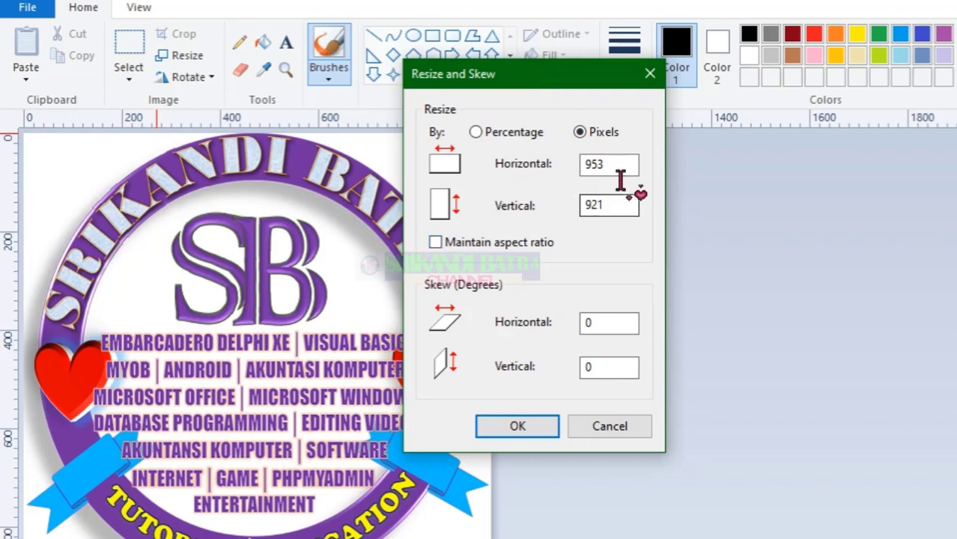
pyautogui.moveTo(615, 165); pyautogui.dragTo(585, 168)
pyautogui.write('448')
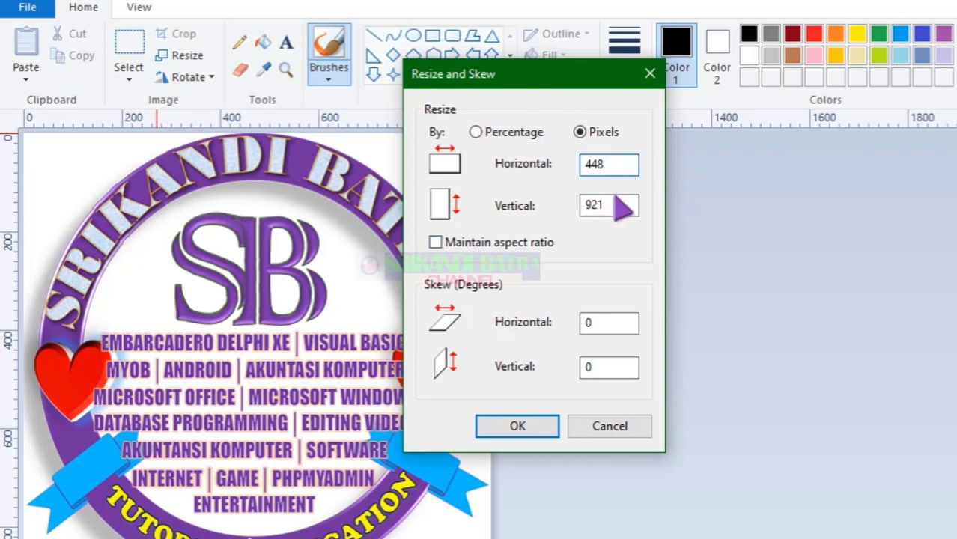
pyautogui.moveTo(626, 207); pyautogui.dragTo(572, 206)
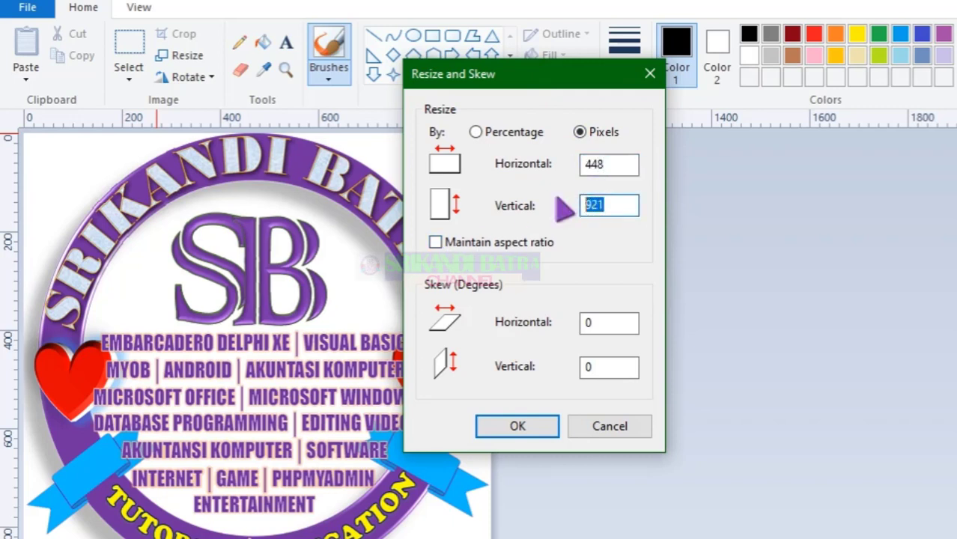
pyautogui.write('448')
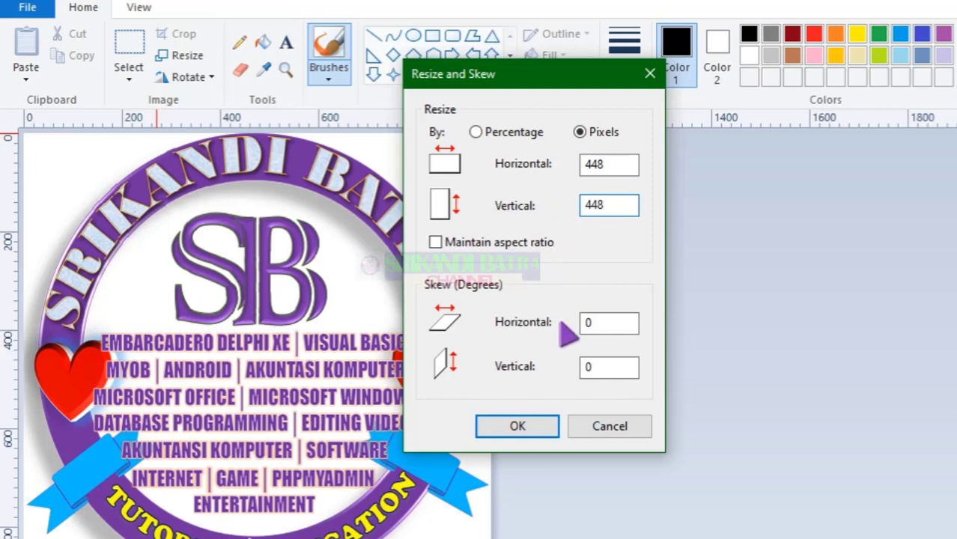
pyautogui.click(523, 425)
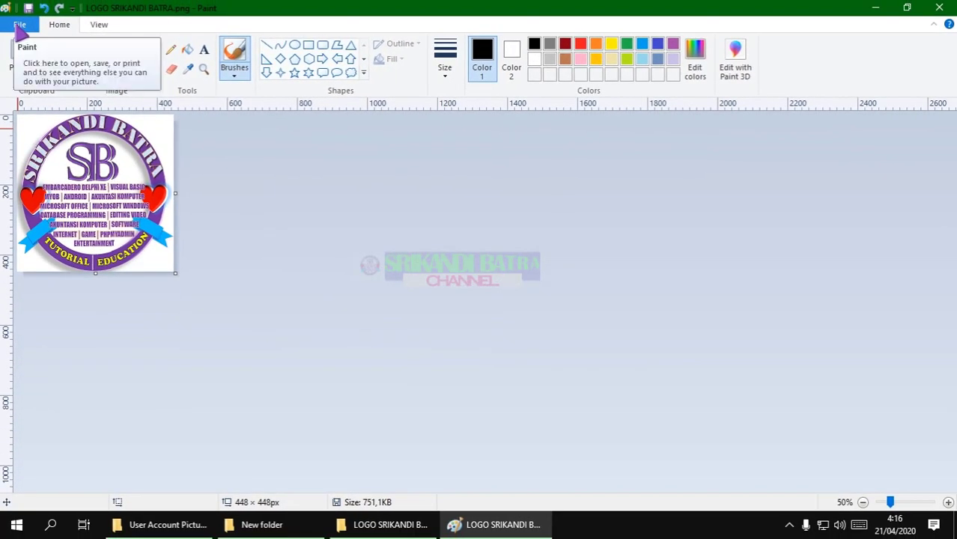
# Save the 448 x 448 logo as user.png in Desktop > New folder, replacing the original and accepting transparency loss
pyautogui.click(18, 25)
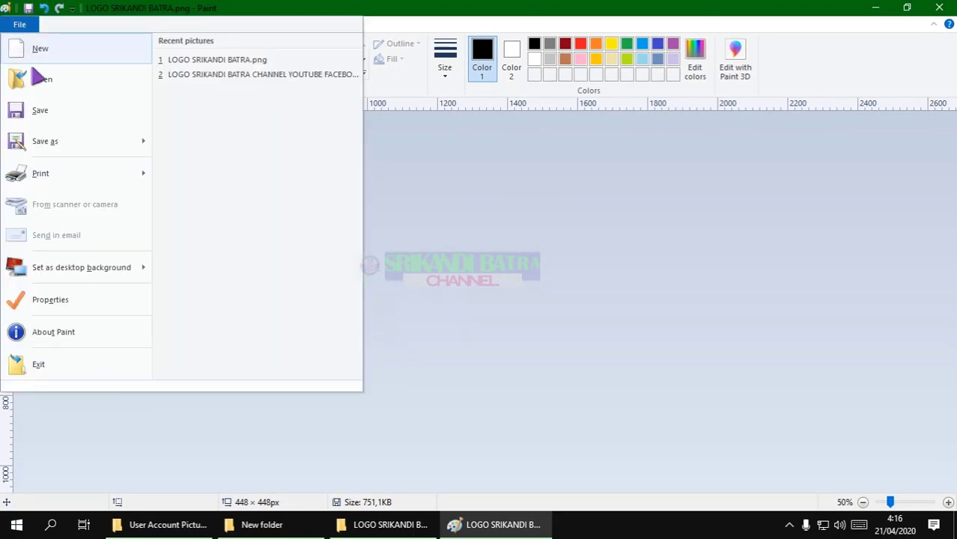
pyautogui.click(51, 142)
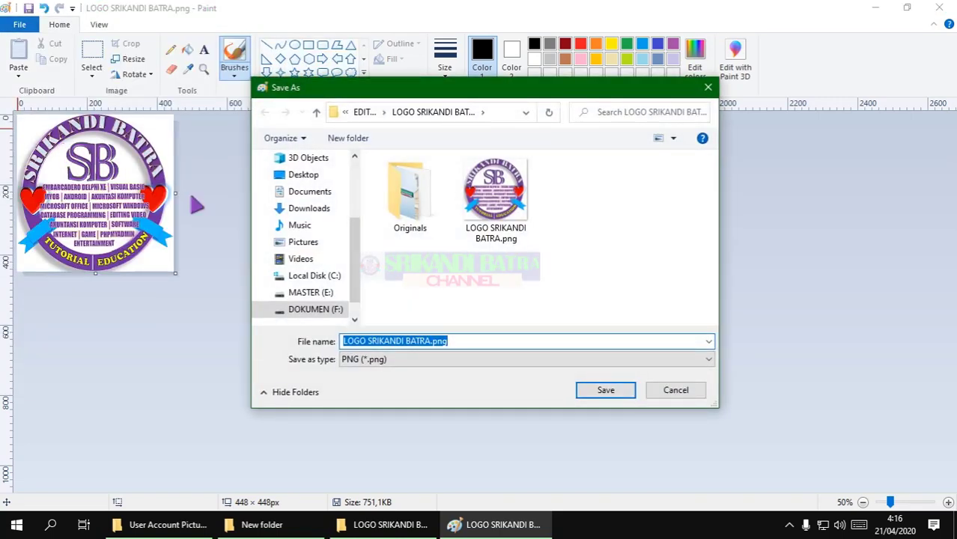
pyautogui.click(266, 529)
pyautogui.click(266, 528)
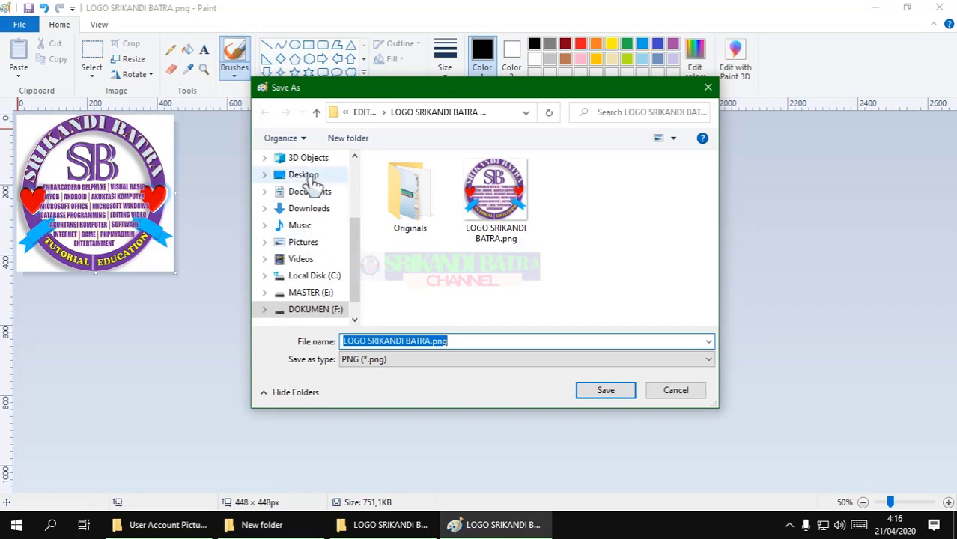
pyautogui.click(310, 181)
pyautogui.doubleClick(410, 193)
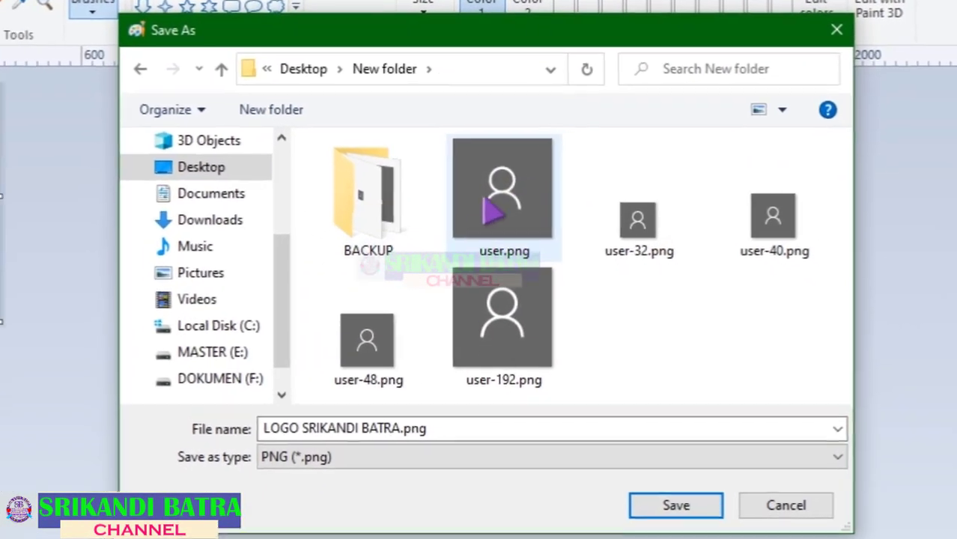
pyautogui.click(524, 221)
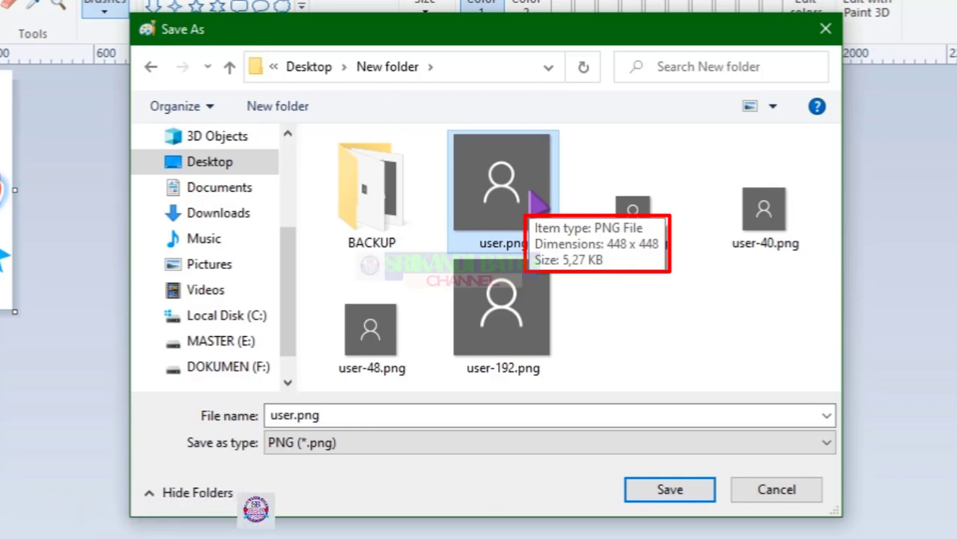
pyautogui.click(661, 490)
pyautogui.click(537, 295)
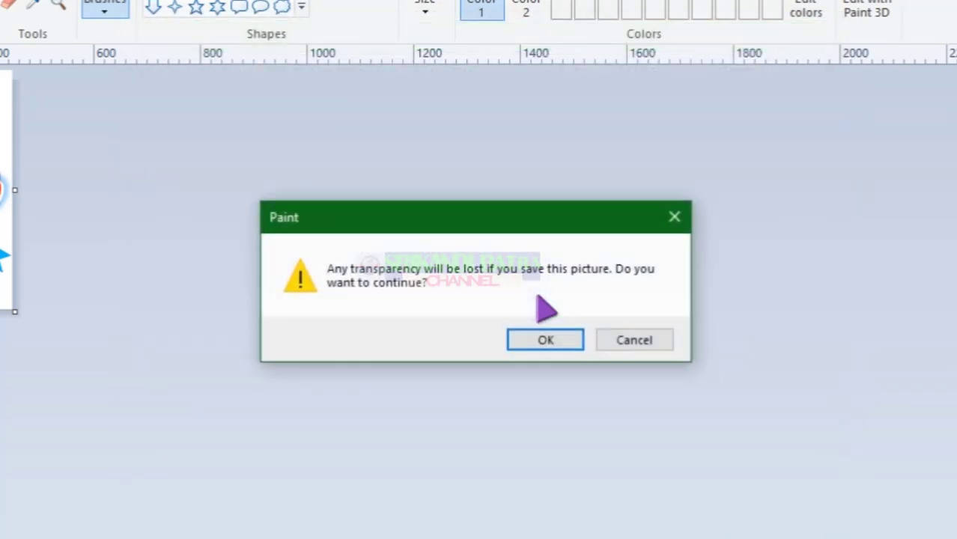
pyautogui.click(549, 341)
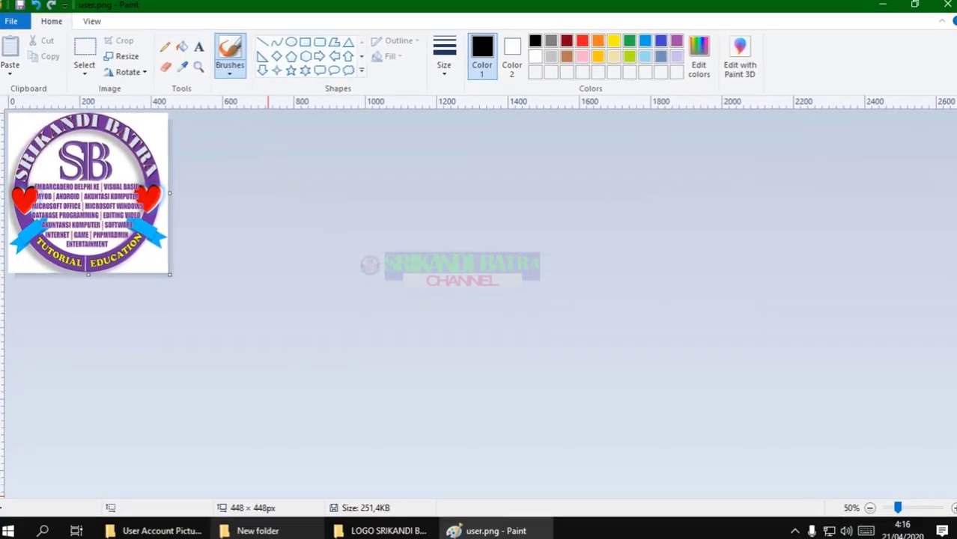
pyautogui.click(240, 519)
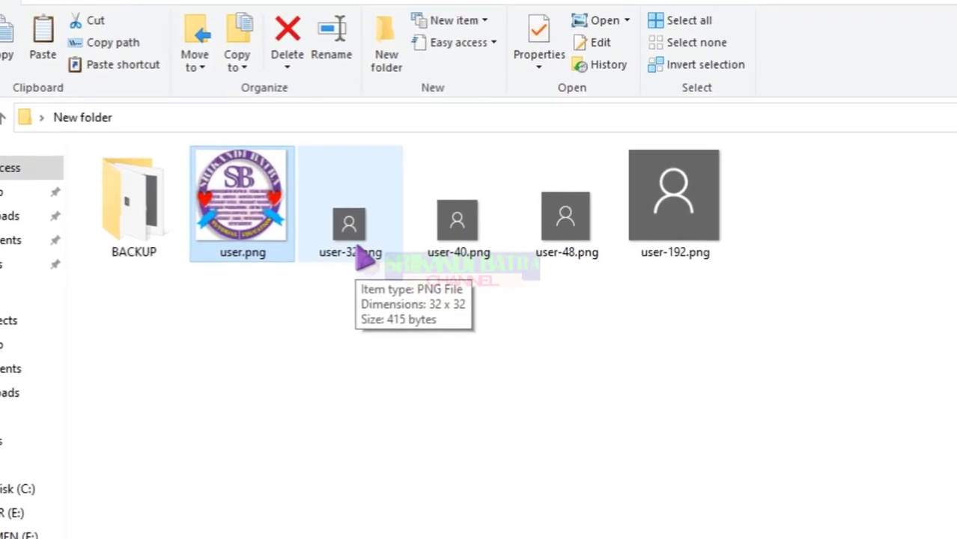
# Confirm user-32.png's Details properties show 32 x 32 pixels, then return to Paint
pyautogui.click(356, 248)
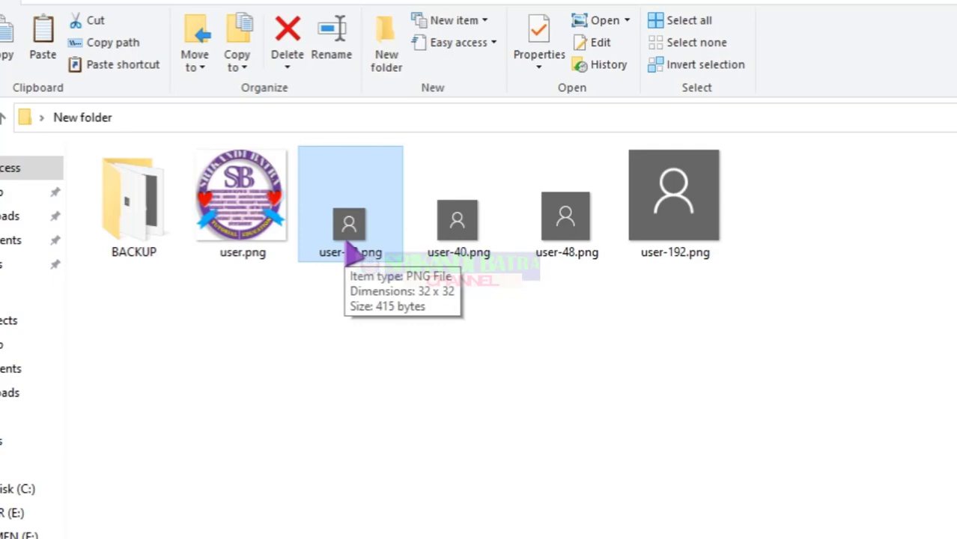
pyautogui.rightClick(352, 253)
pyautogui.click(381, 521)
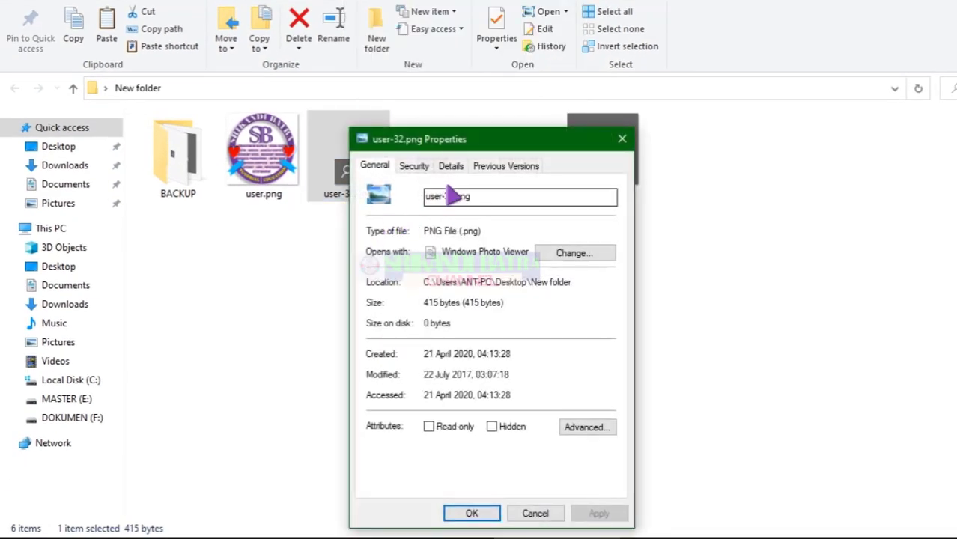
pyautogui.click(450, 166)
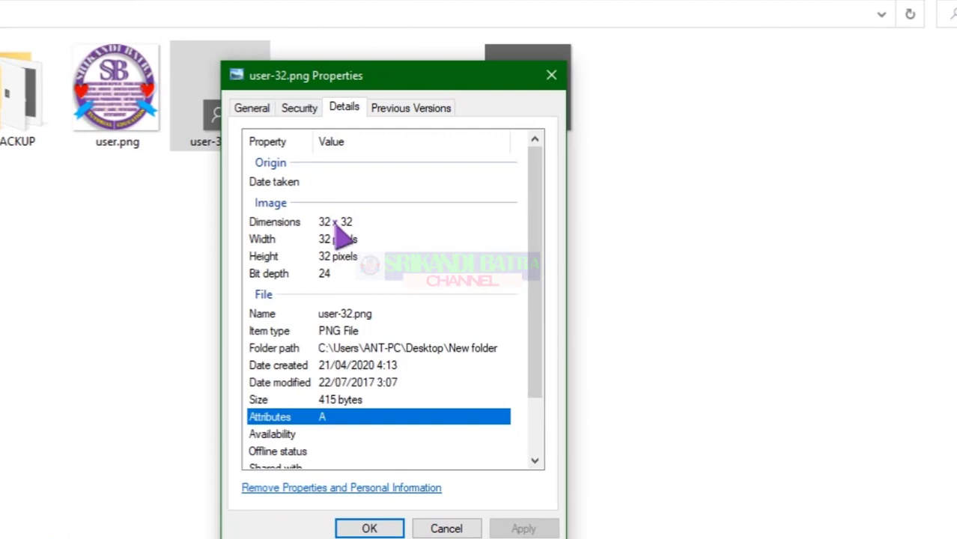
pyautogui.click(369, 528)
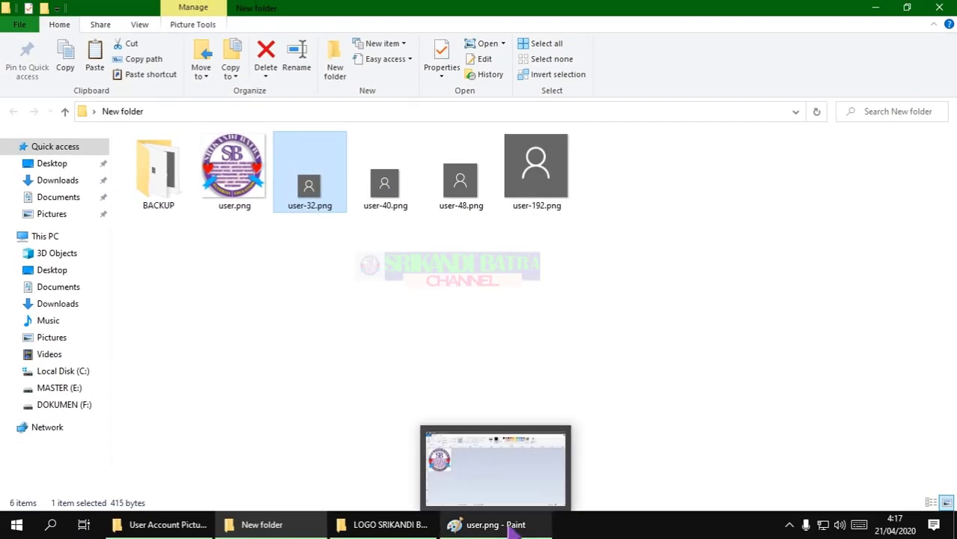
pyautogui.click(512, 528)
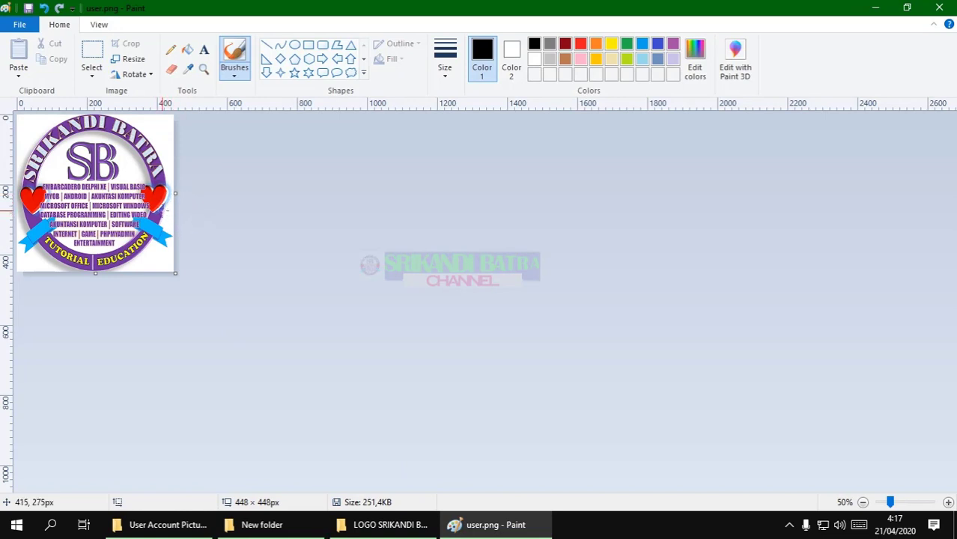
# Undo the previous resize and resize the logo to 32 x 32 pixels without keeping aspect ratio
pyautogui.hotkey('ctrl', 'z')
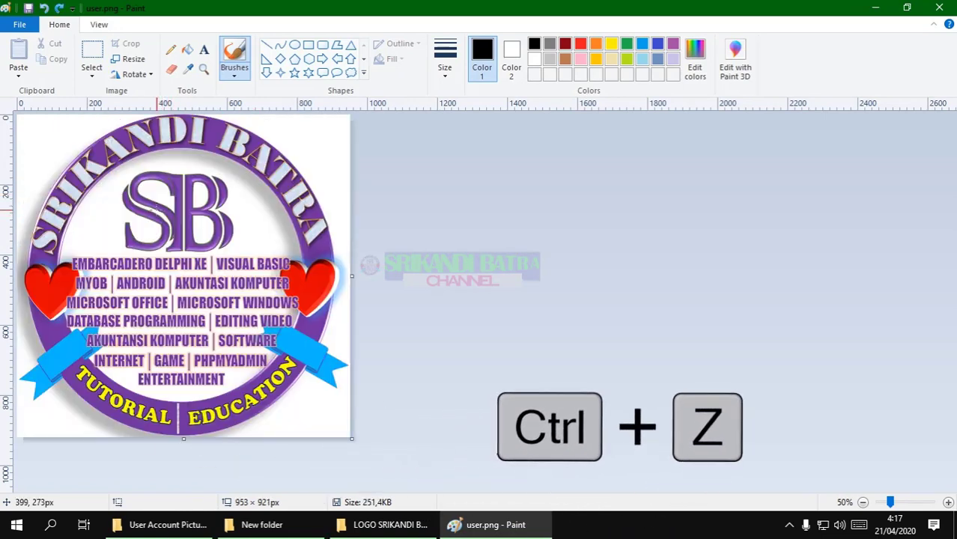
pyautogui.click(128, 59)
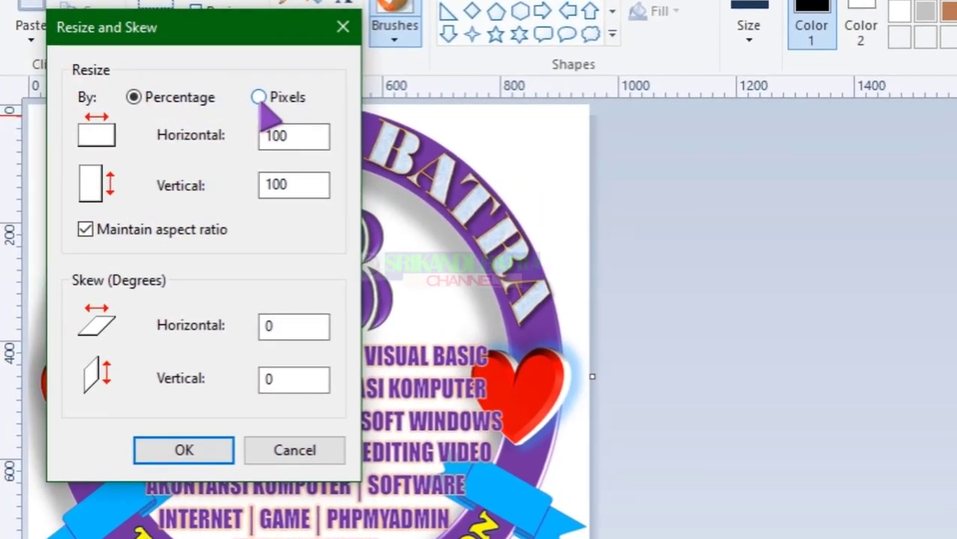
pyautogui.click(258, 98)
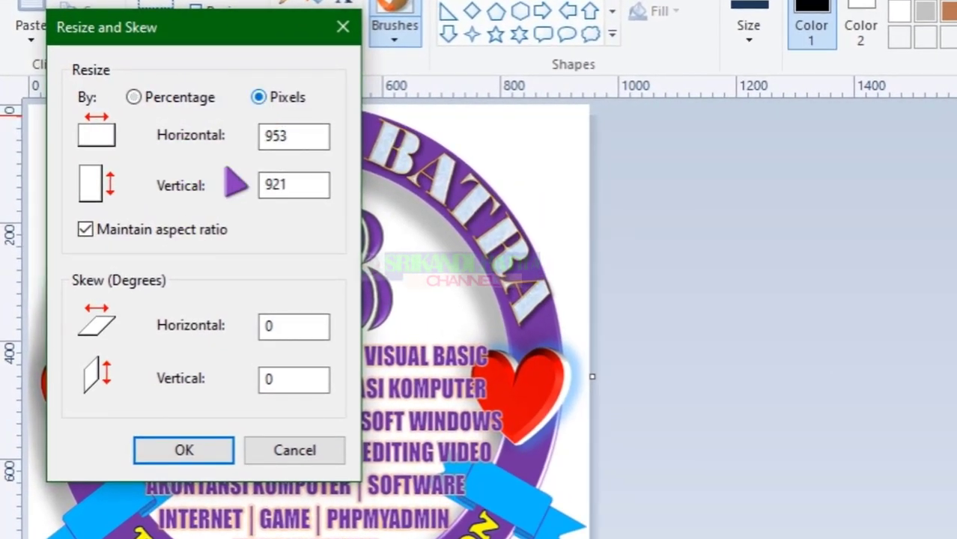
pyautogui.click(86, 229)
pyautogui.moveTo(298, 138); pyautogui.dragTo(239, 136)
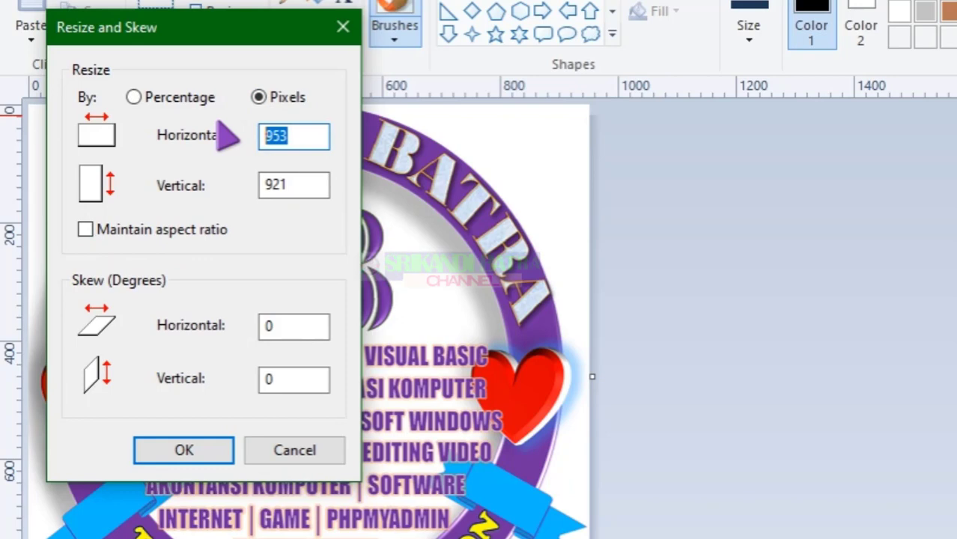
pyautogui.write('32')
pyautogui.click(304, 187)
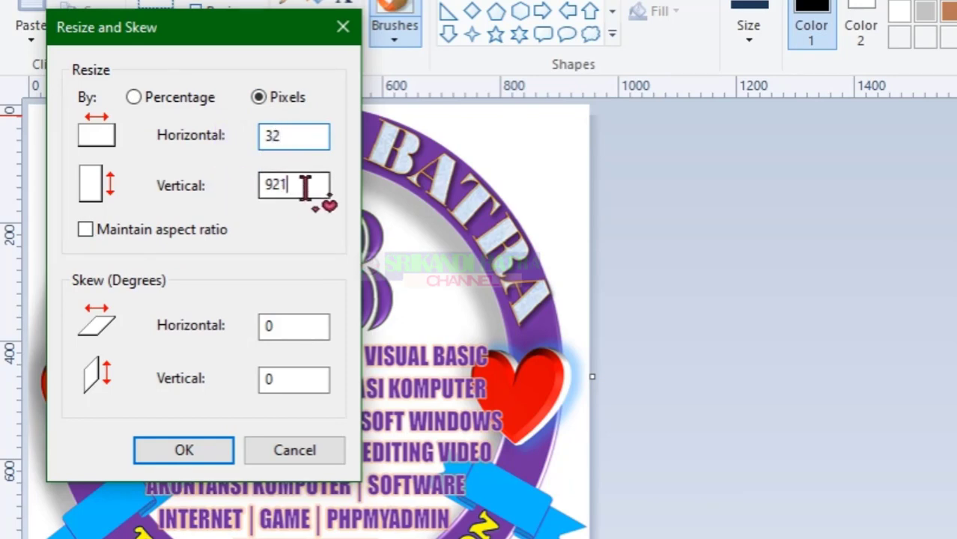
pyautogui.moveTo(304, 187); pyautogui.dragTo(205, 184)
pyautogui.write('32')
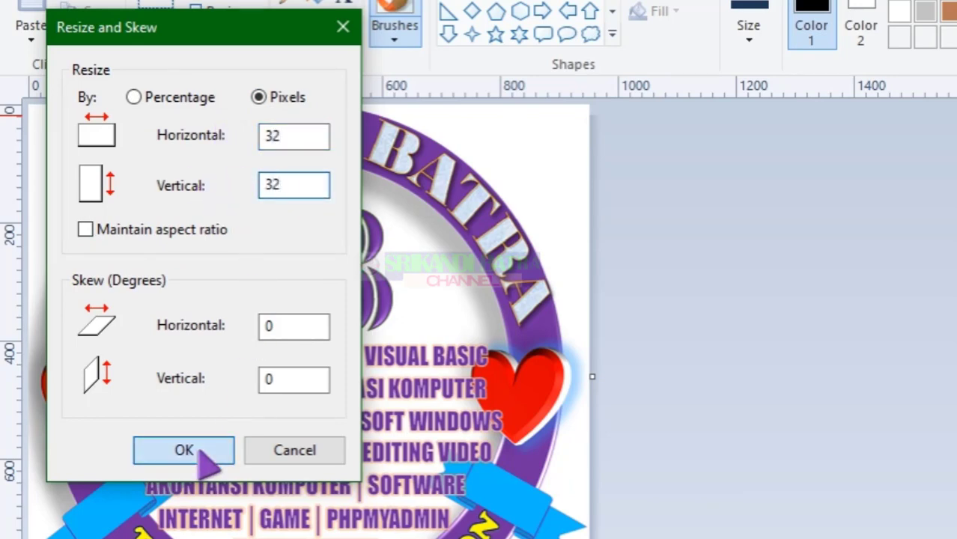
pyautogui.click(199, 455)
# Save the 32 x 32 logo over user-32.png in the New folder, confirming the replacement
pyautogui.click(20, 24)
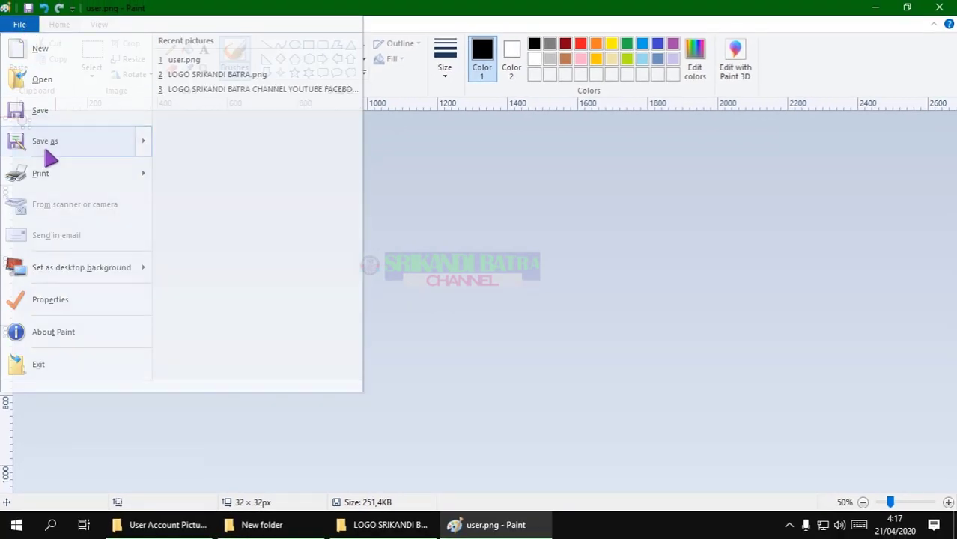
pyautogui.click(46, 149)
pyautogui.click(582, 232)
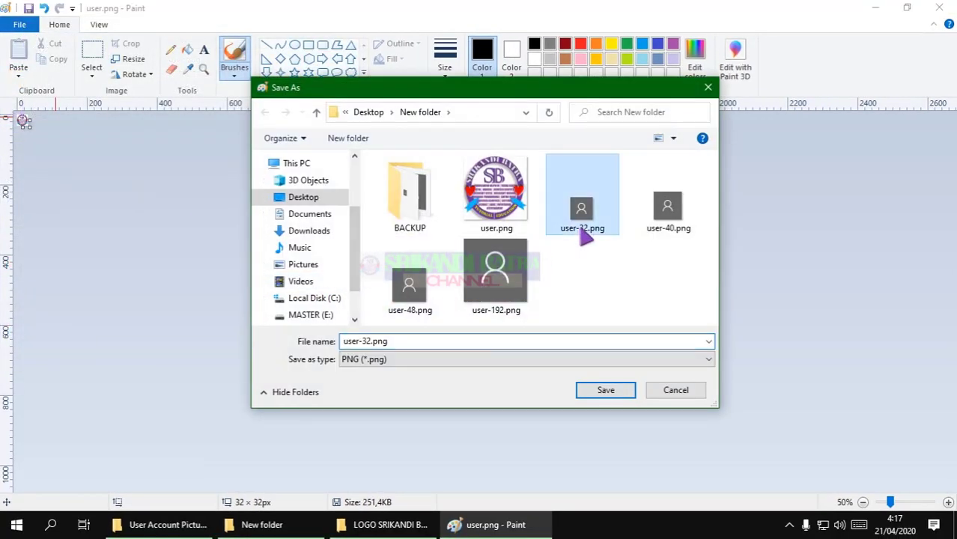
pyautogui.click(603, 387)
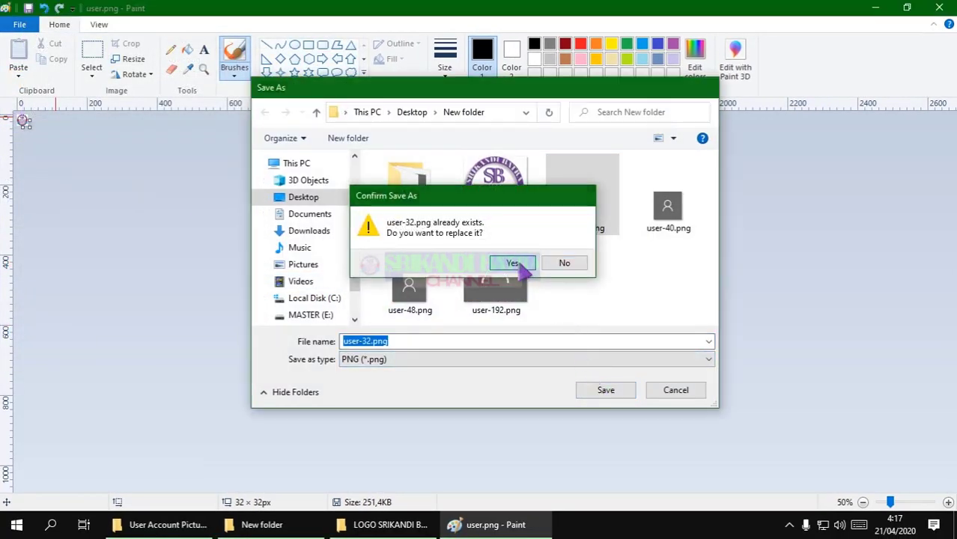
pyautogui.click(515, 266)
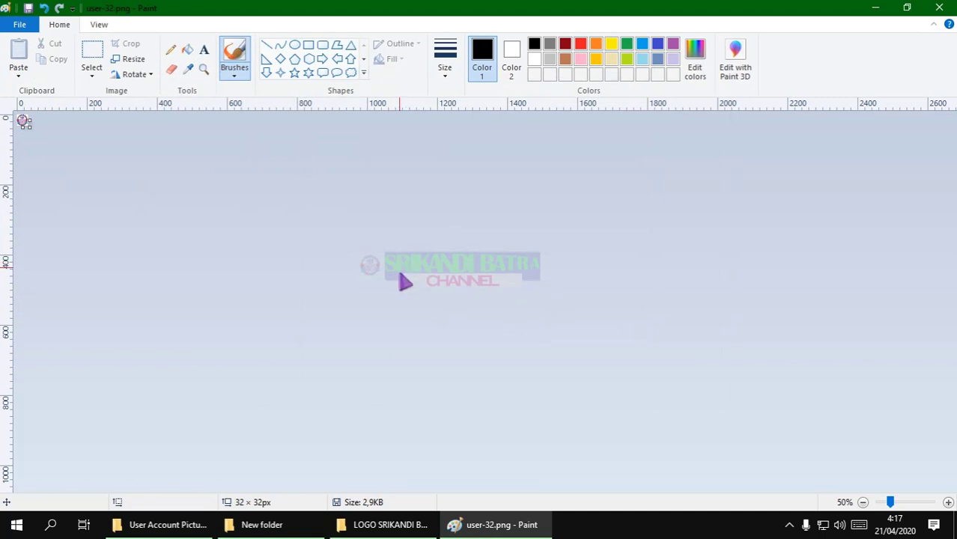
pyautogui.click(294, 524)
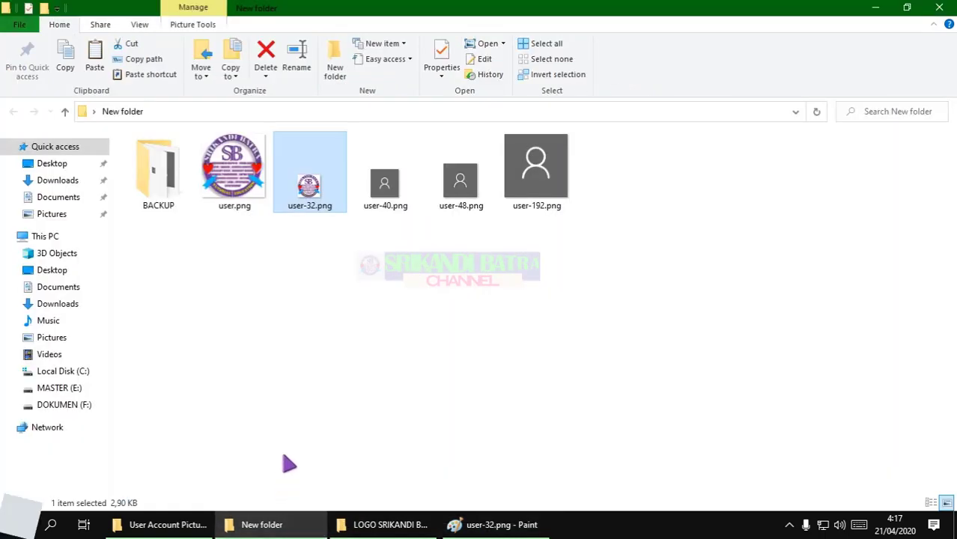
# Check in File Explorer that user-40.png is 40 × 40 pixels, then return to Paint
pyautogui.click(401, 209)
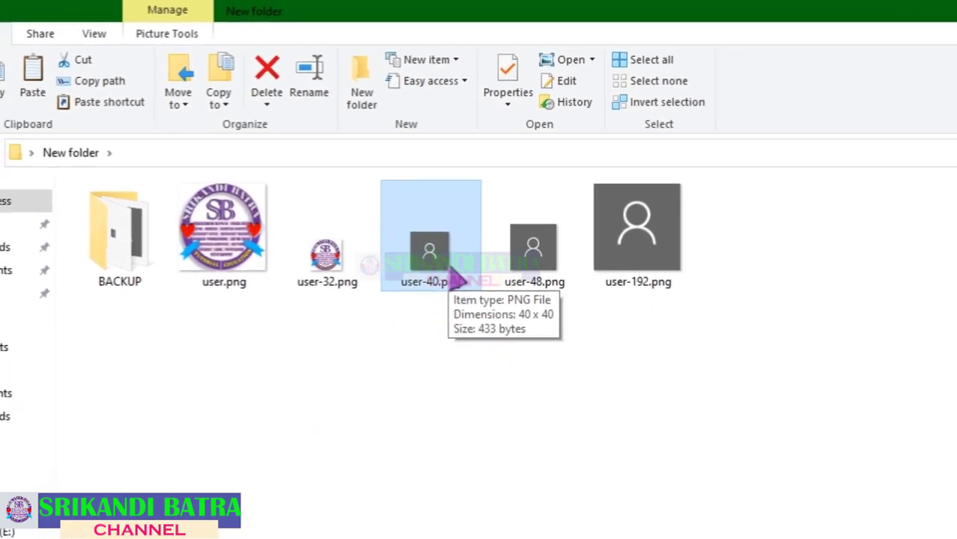
pyautogui.click(494, 525)
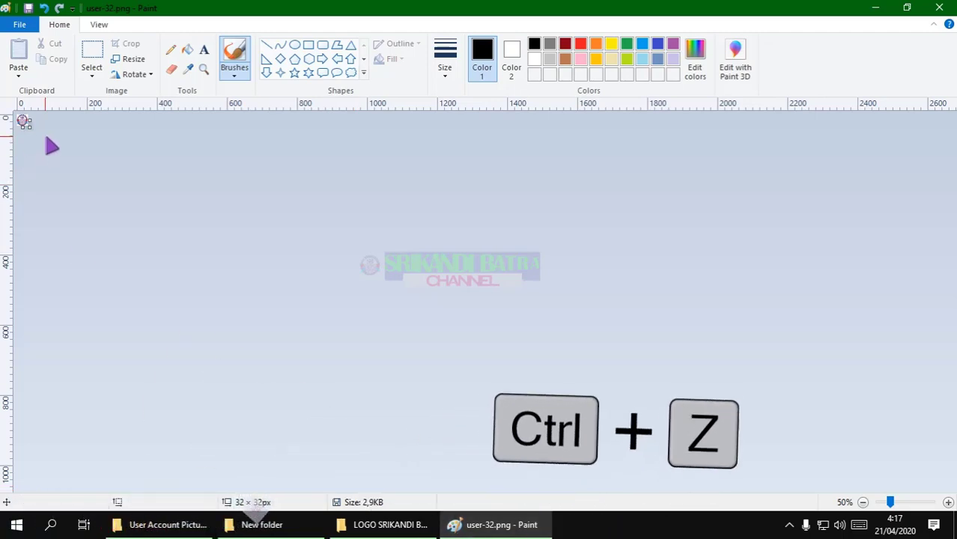
# Undo to restore the full-size logo and resize it to 40 × 40 pixels
pyautogui.hotkey('ctrl', 'z')
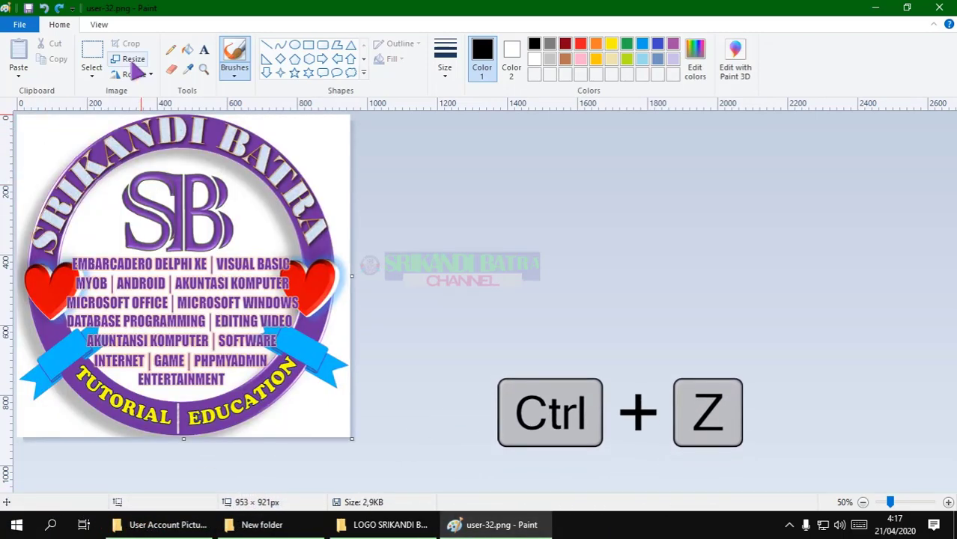
pyautogui.click(128, 60)
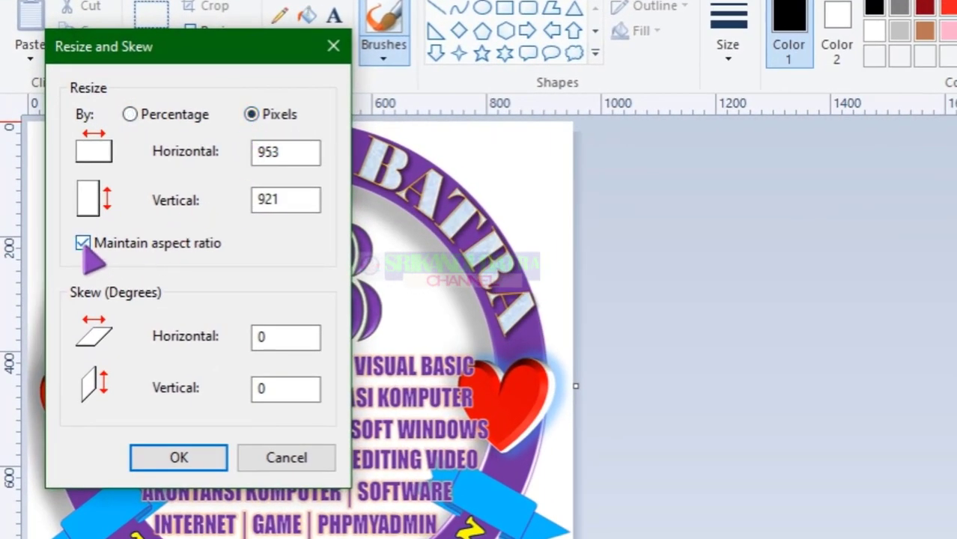
pyautogui.doubleClick(292, 153)
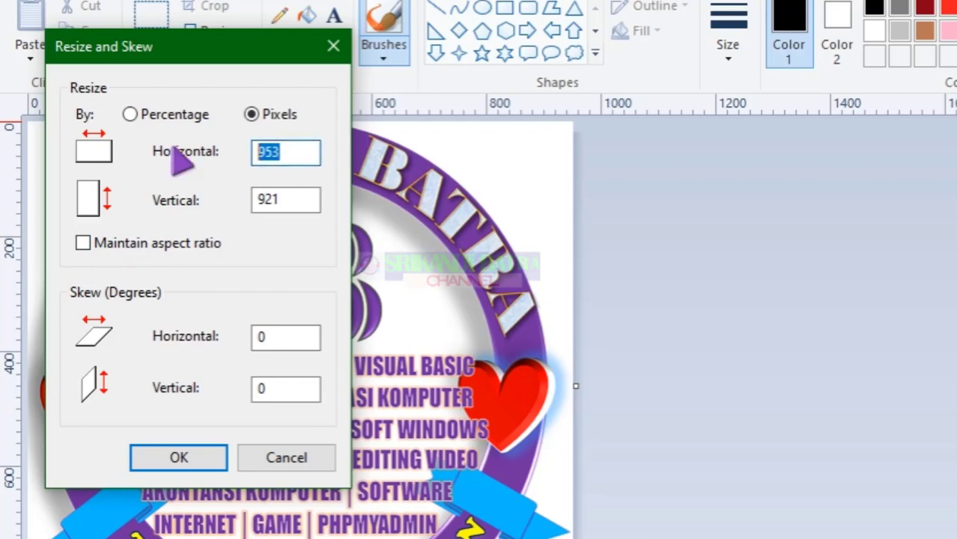
pyautogui.write('40')
pyautogui.doubleClick(297, 202)
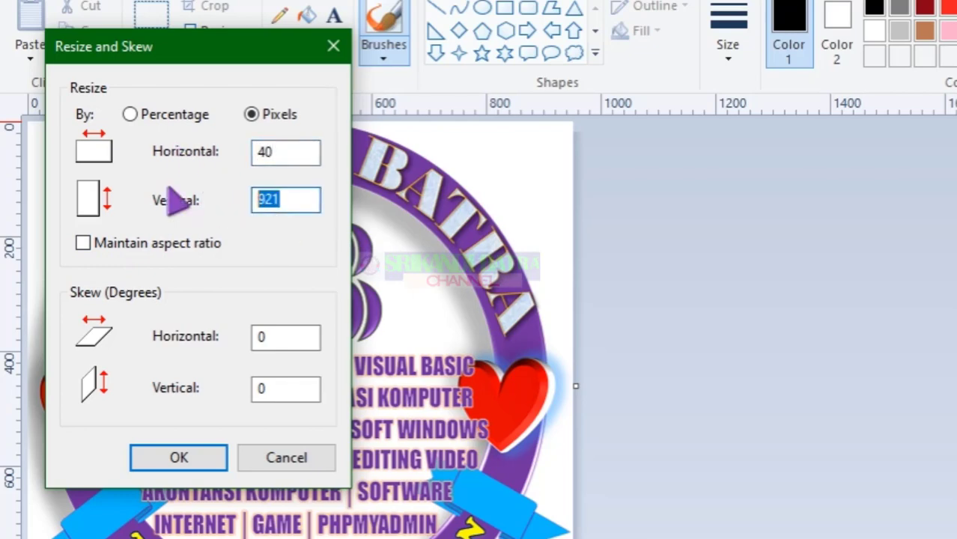
pyautogui.click(223, 457)
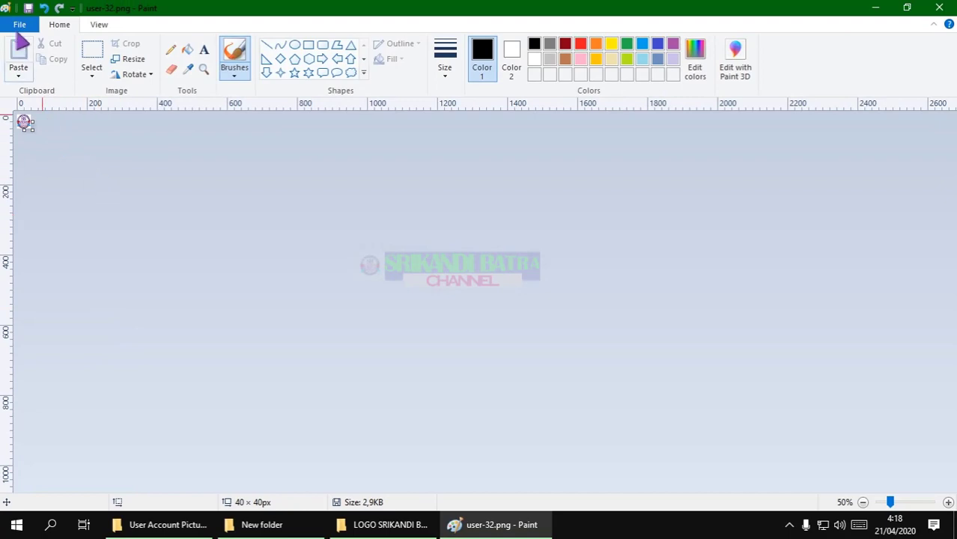
# Save the image over the existing user-40.png, confirming the replacement
pyautogui.click(20, 25)
pyautogui.click(36, 140)
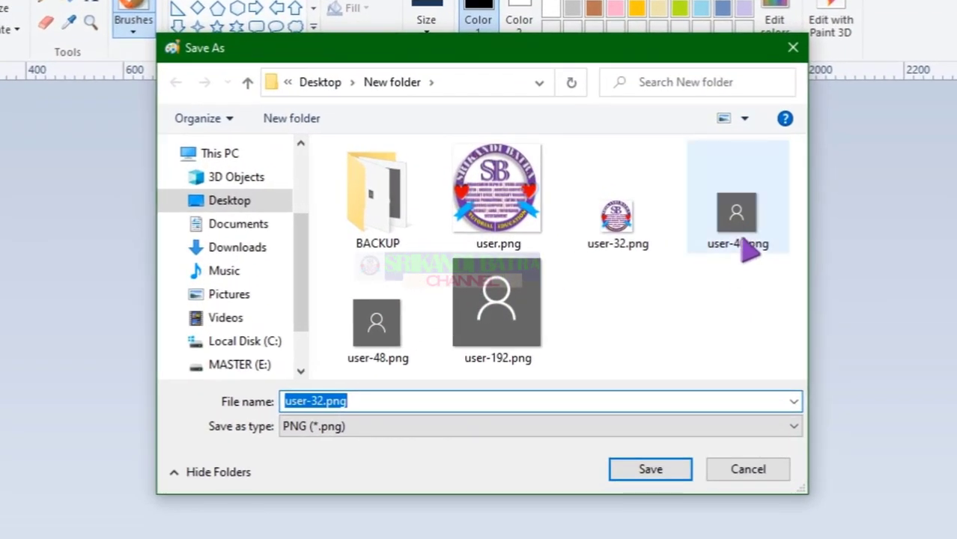
pyautogui.click(741, 224)
pyautogui.click(662, 470)
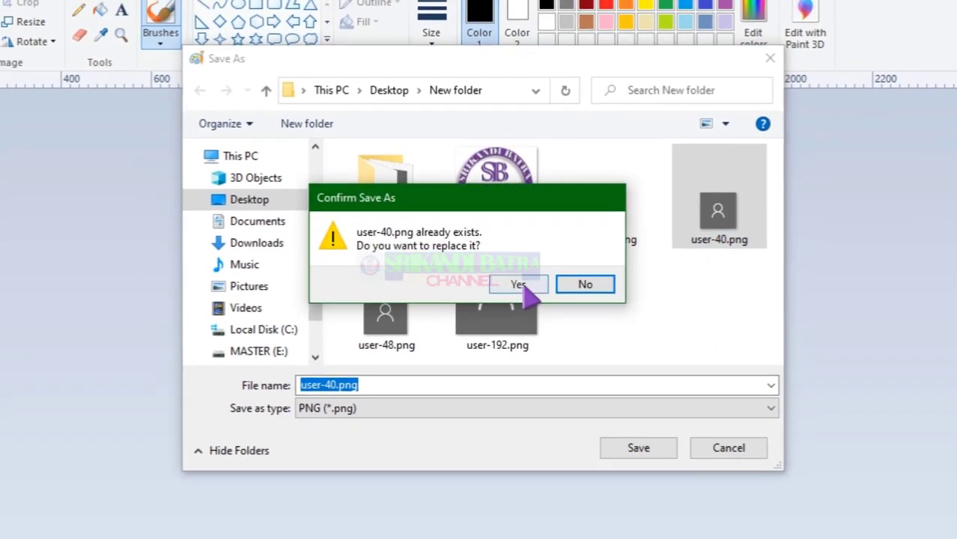
pyautogui.click(519, 285)
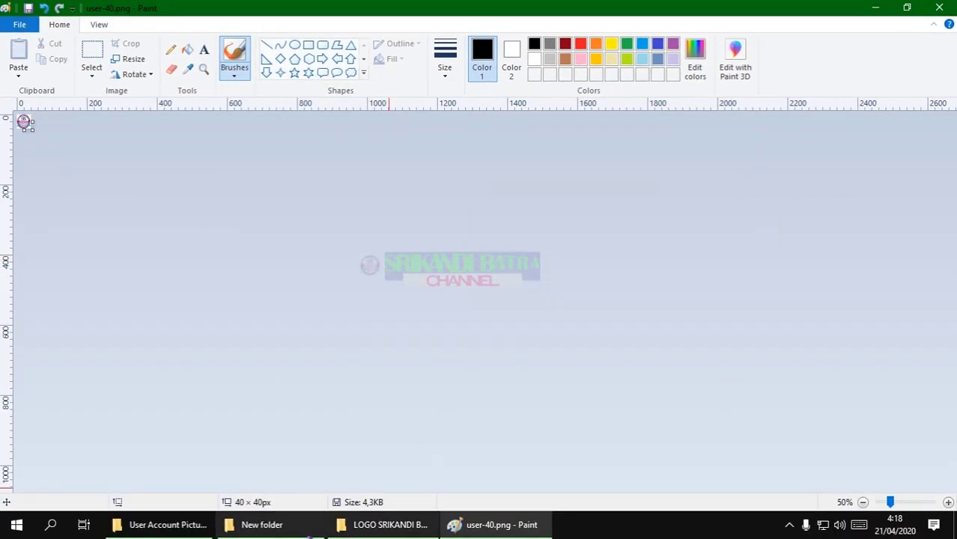
pyautogui.click(262, 524)
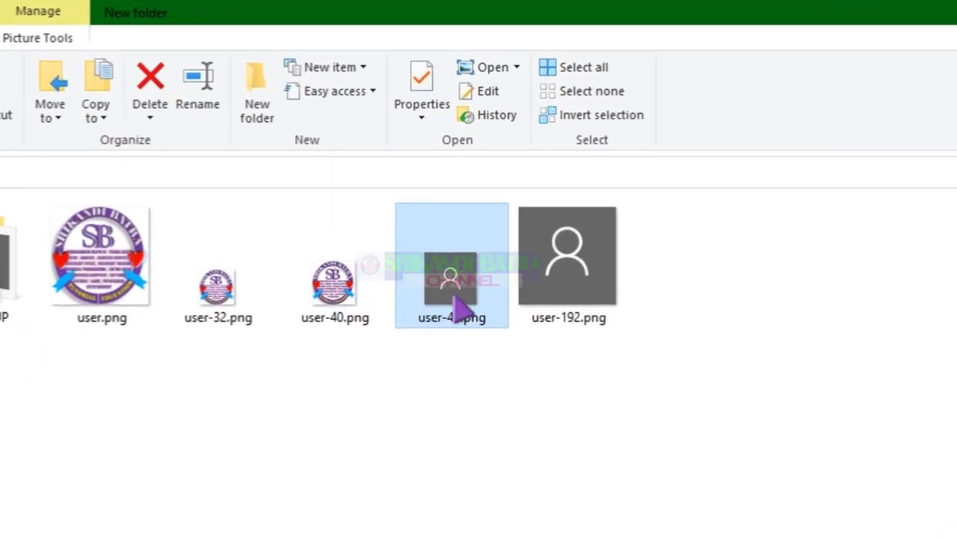
# Paste the full-size logo into Paint and resize it to 48 × 48 pixels
pyautogui.moveTo(453, 300)
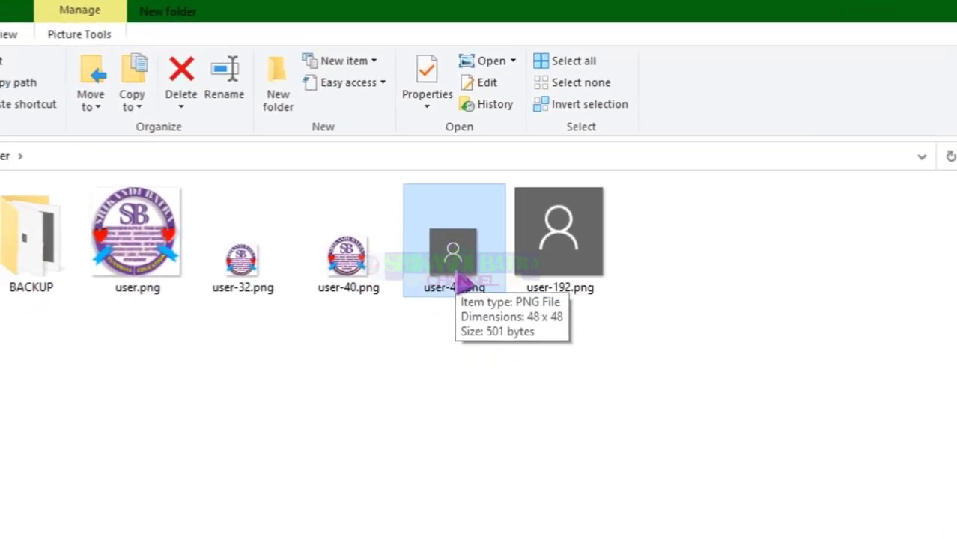
pyautogui.click(474, 524)
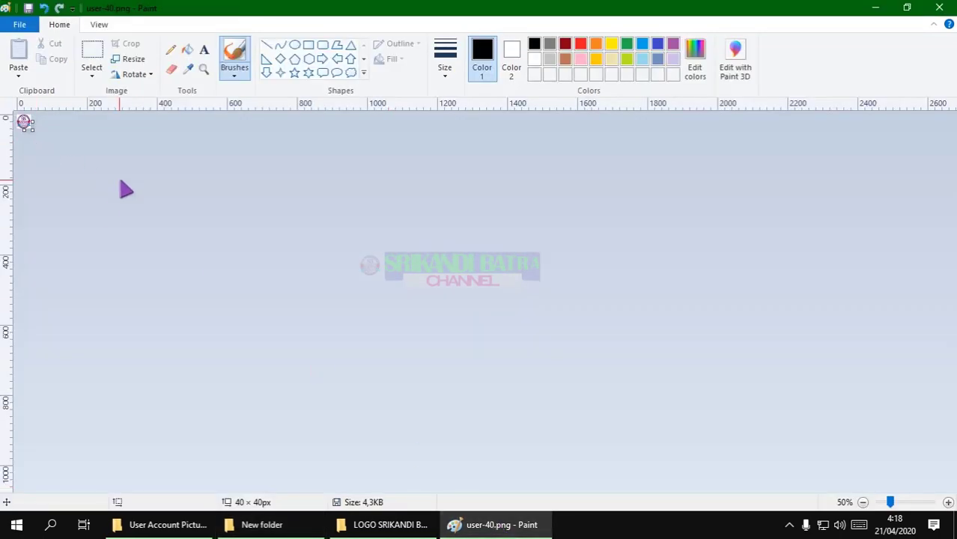
pyautogui.hotkey('ctrl', 'v')
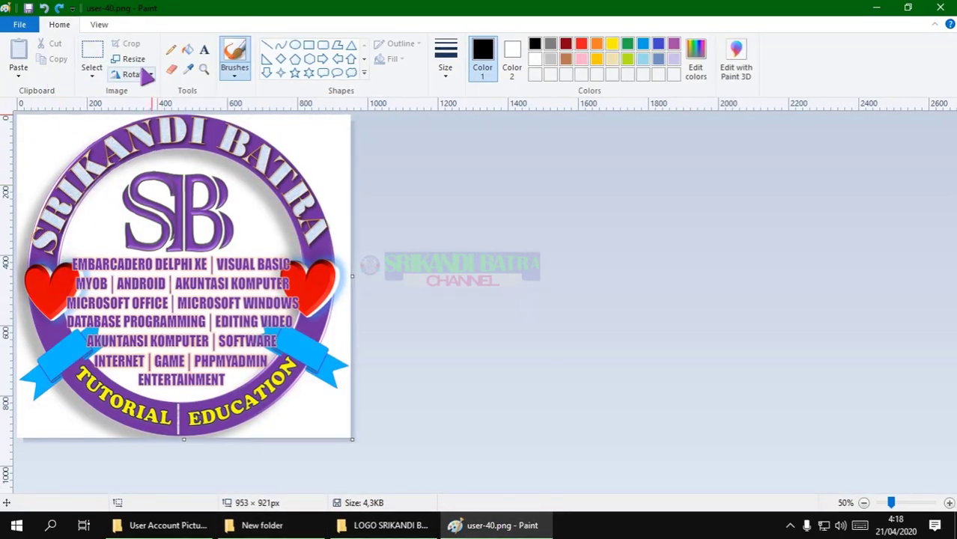
pyautogui.click(129, 59)
pyautogui.click(155, 110)
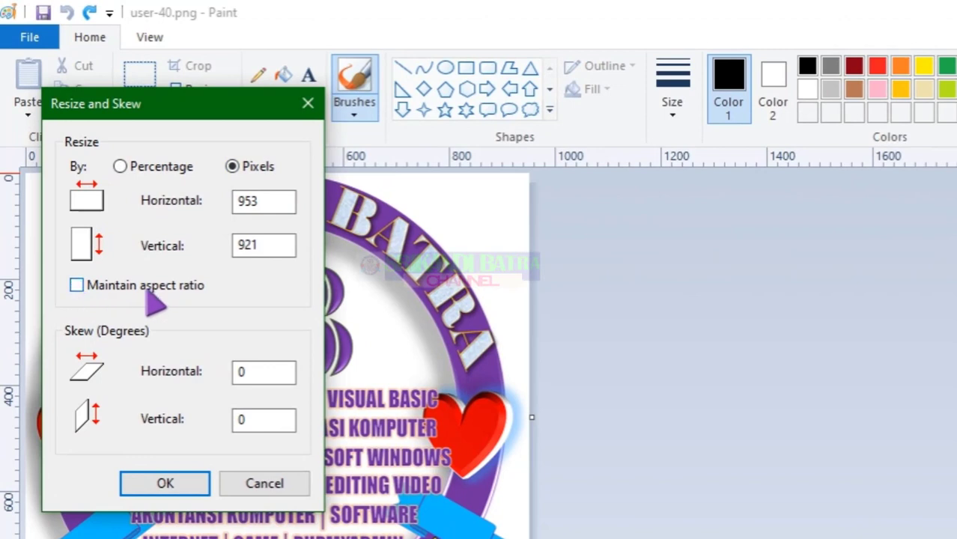
pyautogui.doubleClick(267, 206)
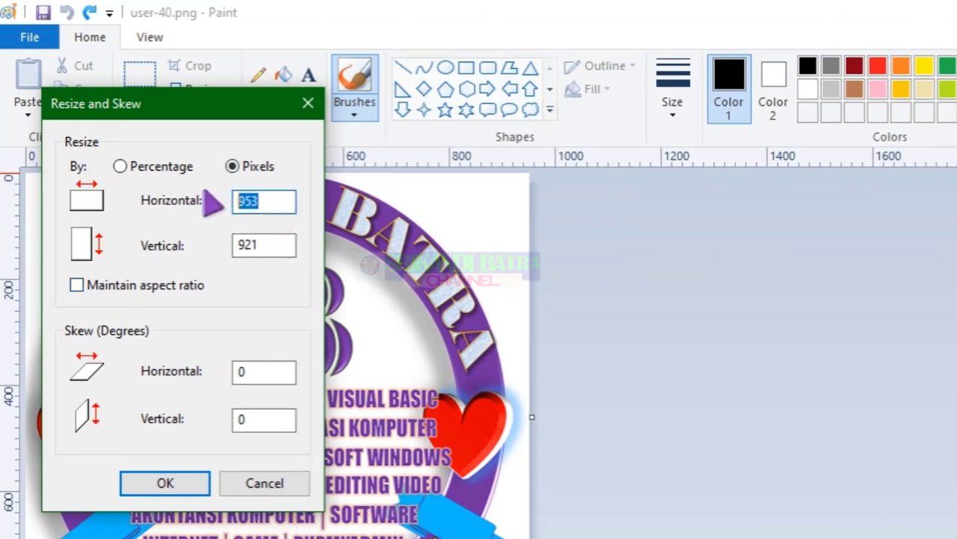
pyautogui.doubleClick(256, 245)
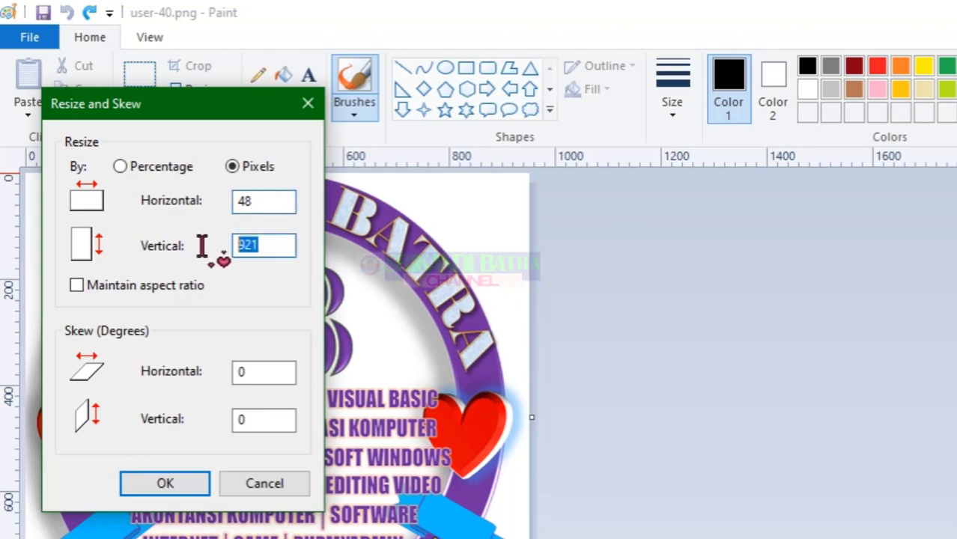
pyautogui.write('48')
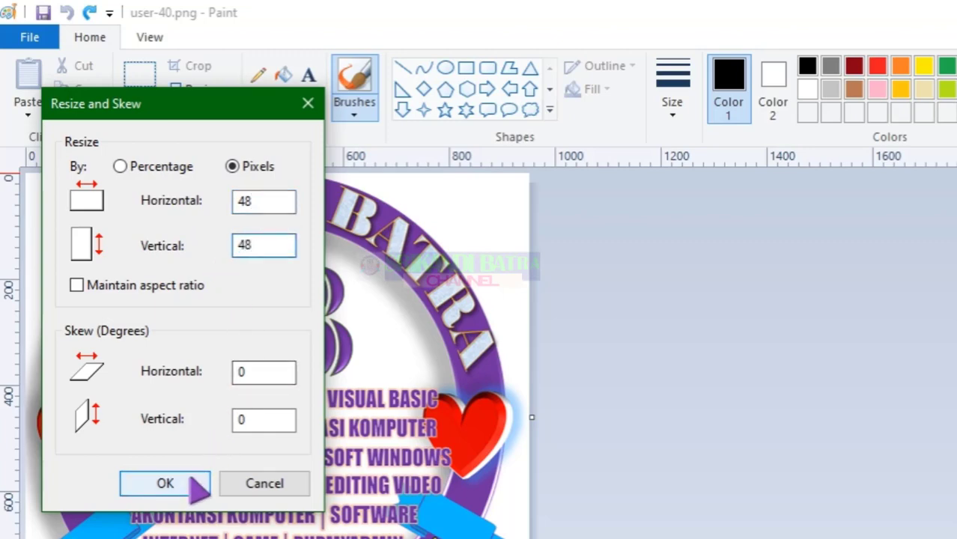
pyautogui.click(196, 487)
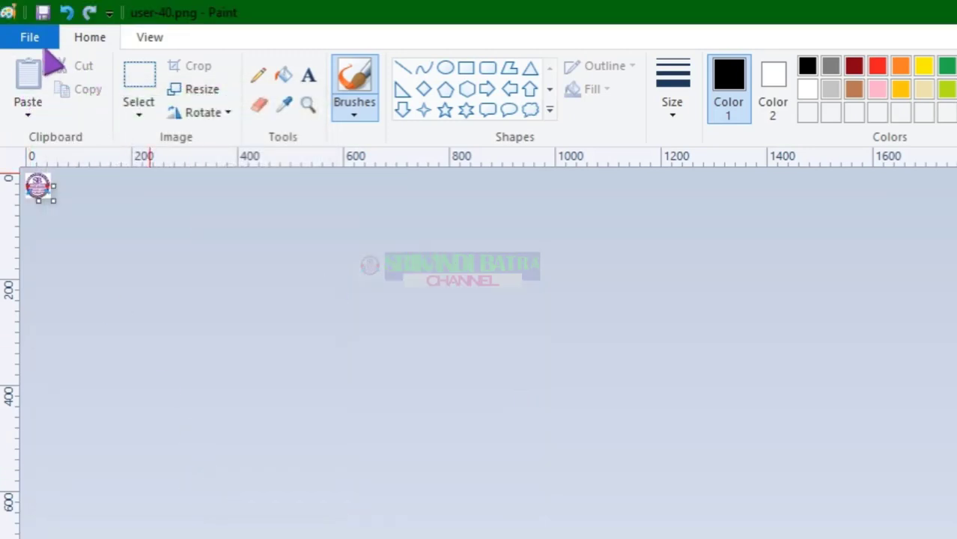
# Save the image over the existing user-48.png, confirming the replacement
pyautogui.click(30, 37)
pyautogui.click(75, 217)
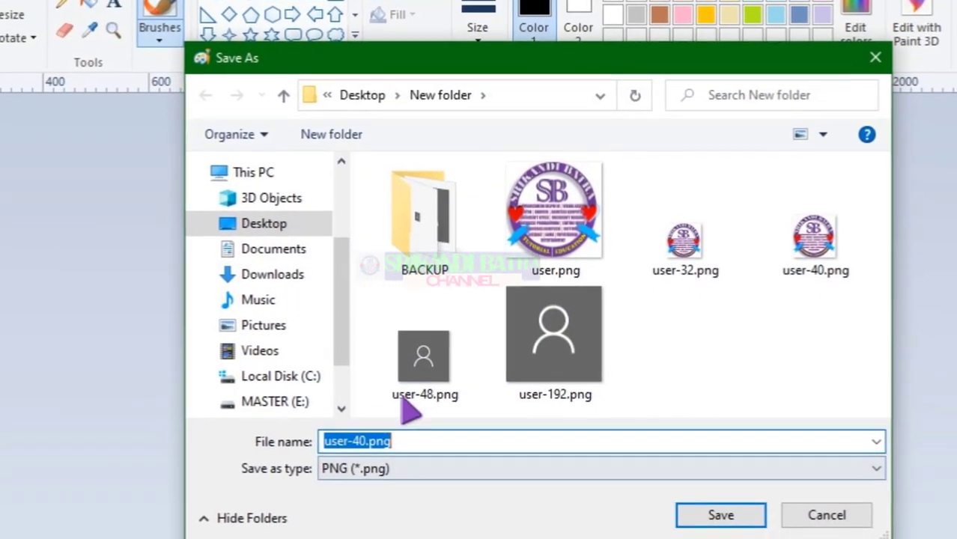
pyautogui.click(410, 389)
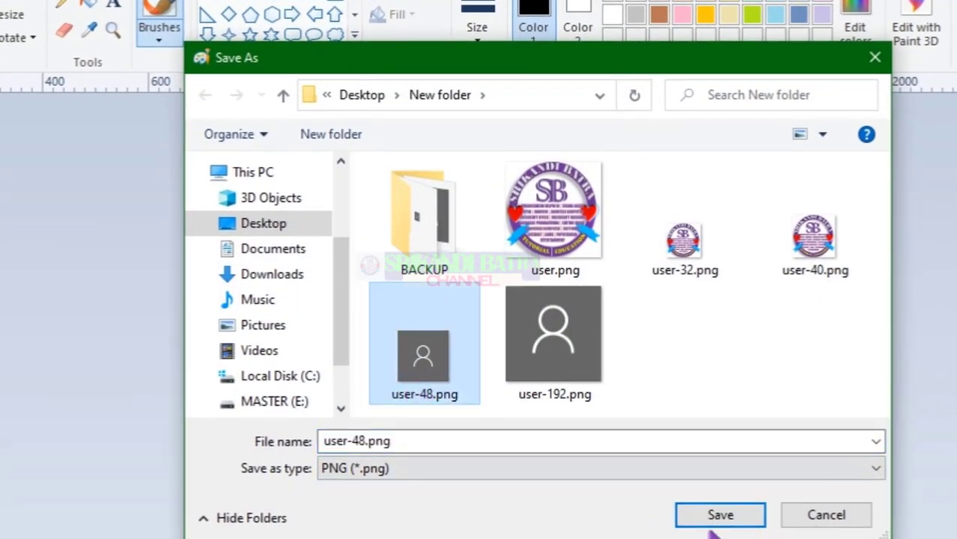
pyautogui.click(718, 515)
pyautogui.click(573, 316)
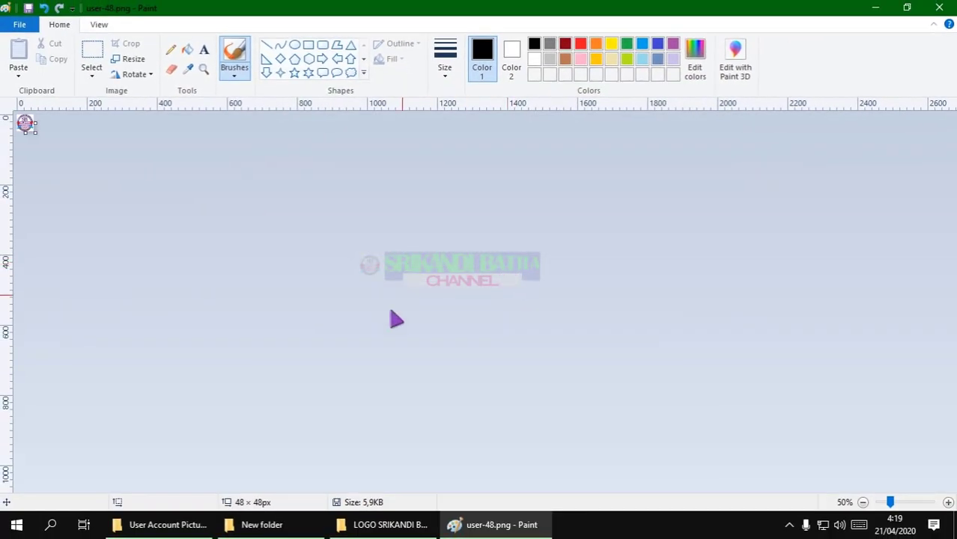
# Paste the full-size logo into Paint and resize it to 192 × 192 pixels
pyautogui.click(299, 525)
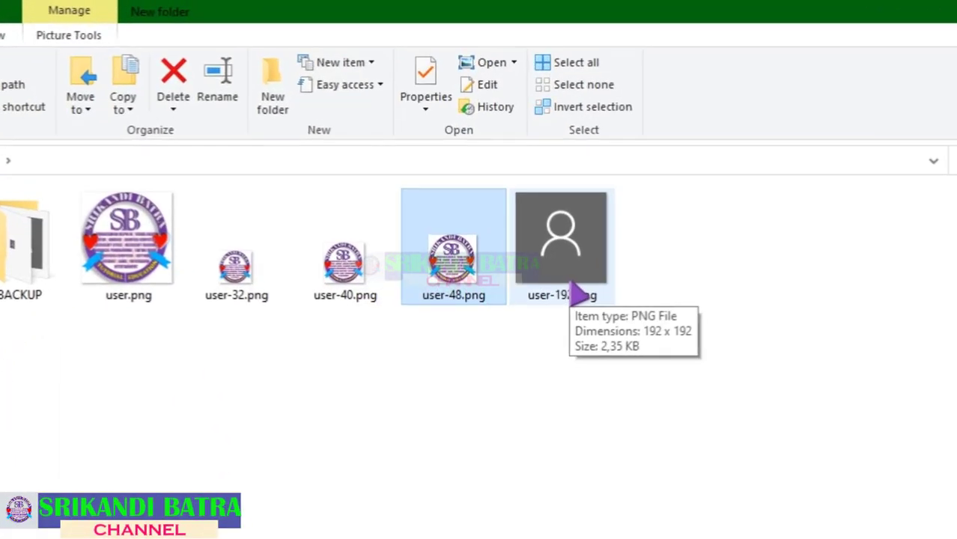
pyautogui.click(483, 524)
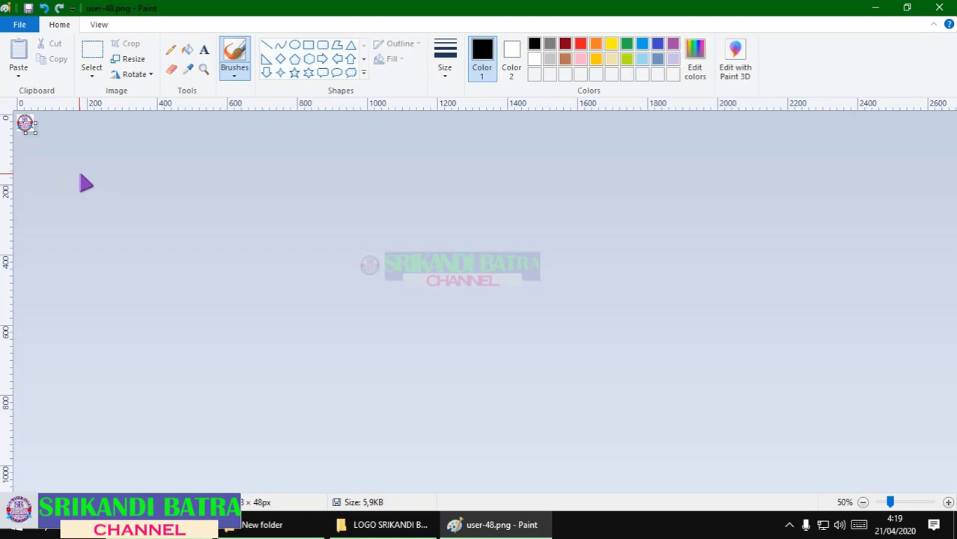
pyautogui.hotkey('ctrl', 'v')
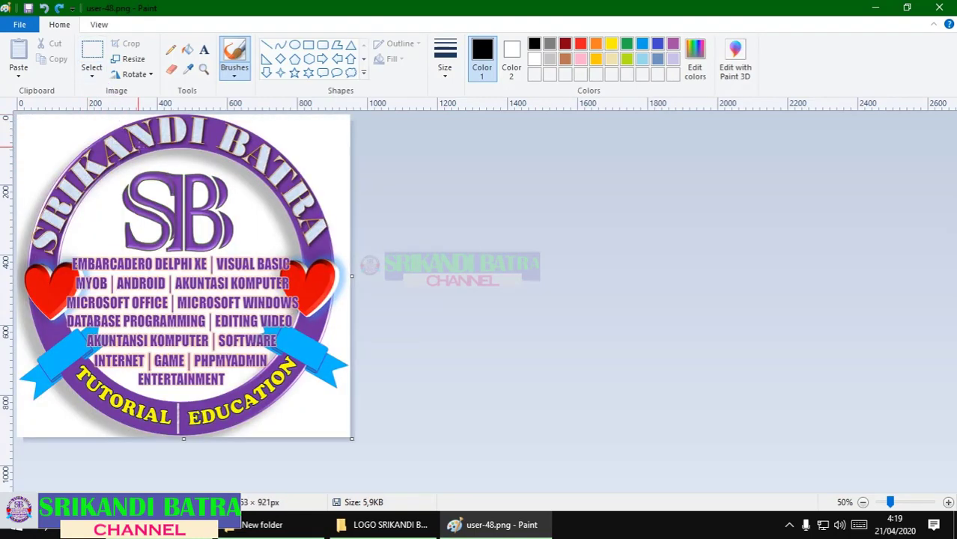
pyautogui.click(128, 63)
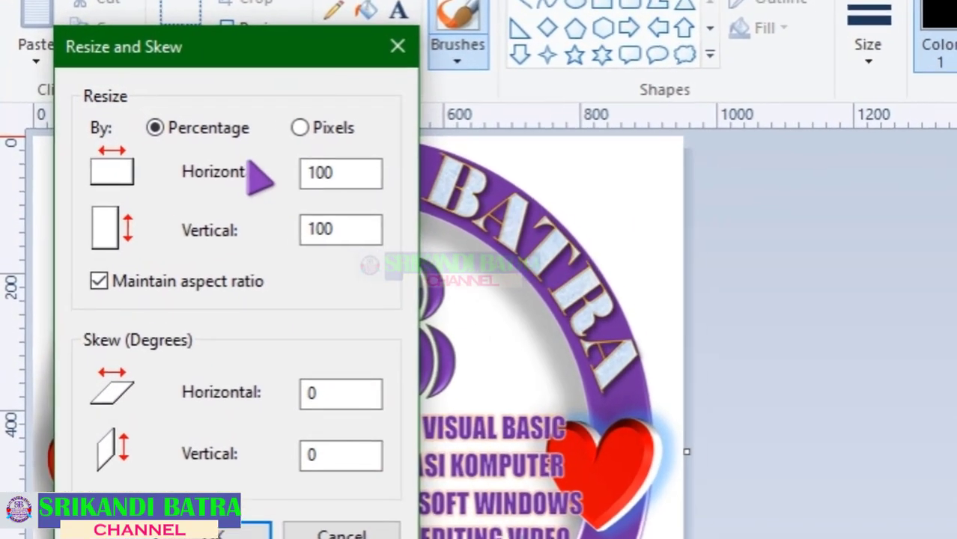
pyautogui.click(303, 127)
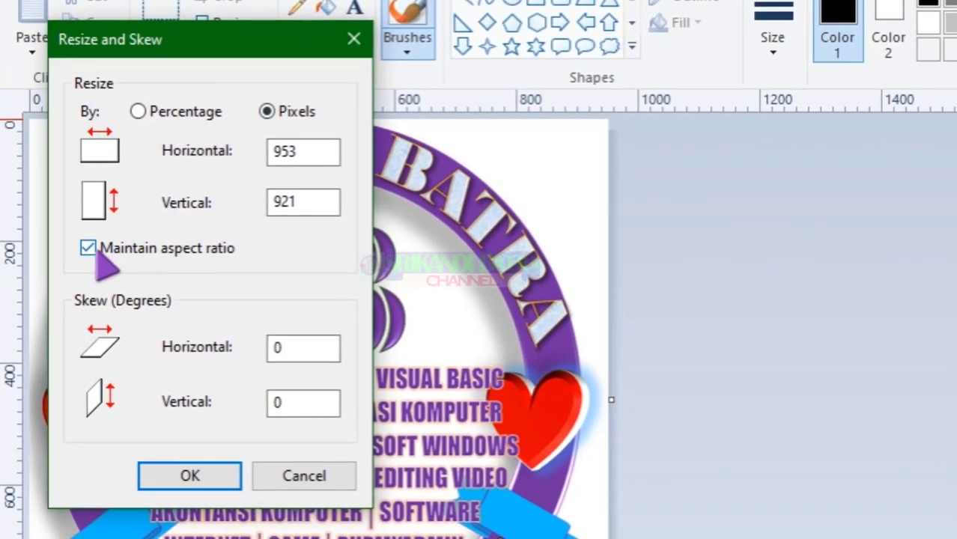
pyautogui.doubleClick(303, 152)
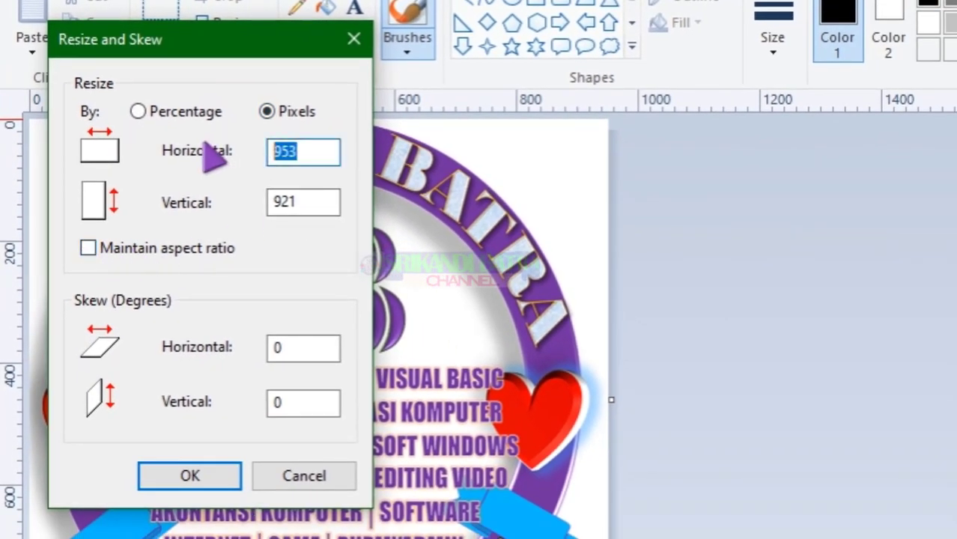
pyautogui.write('19')
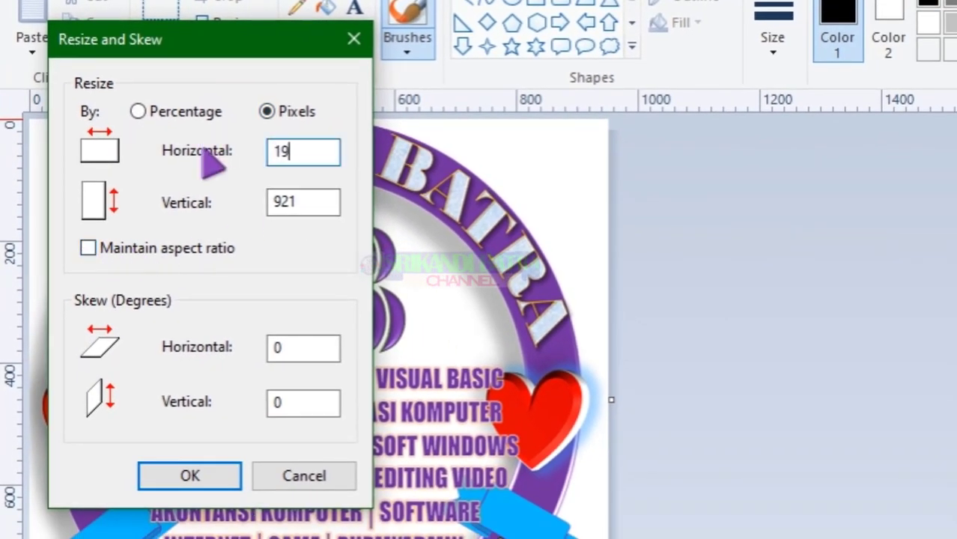
pyautogui.write('2')
pyautogui.doubleClick(278, 202)
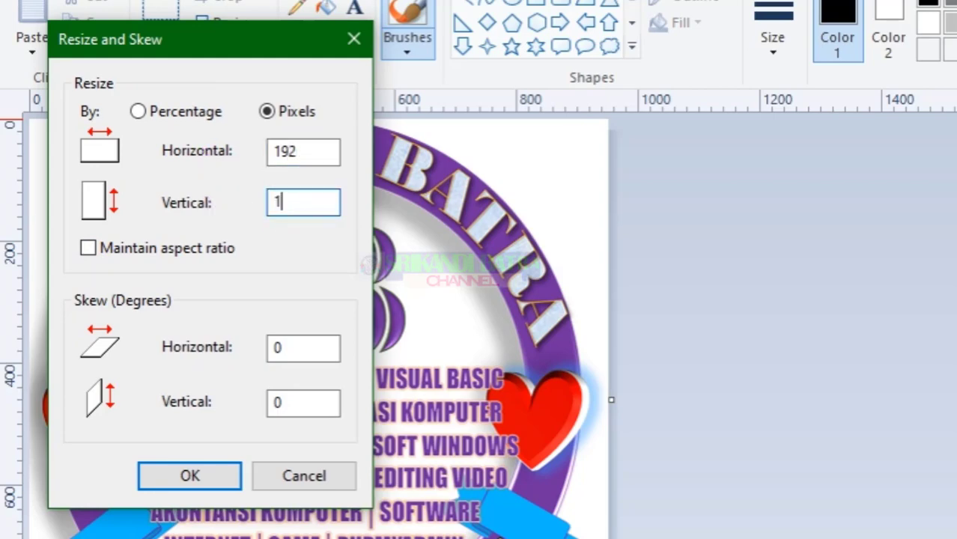
pyautogui.click(209, 479)
# Save the image over user-192.png, confirm the replacement, and minimize Paint
pyautogui.click(27, 39)
pyautogui.click(71, 258)
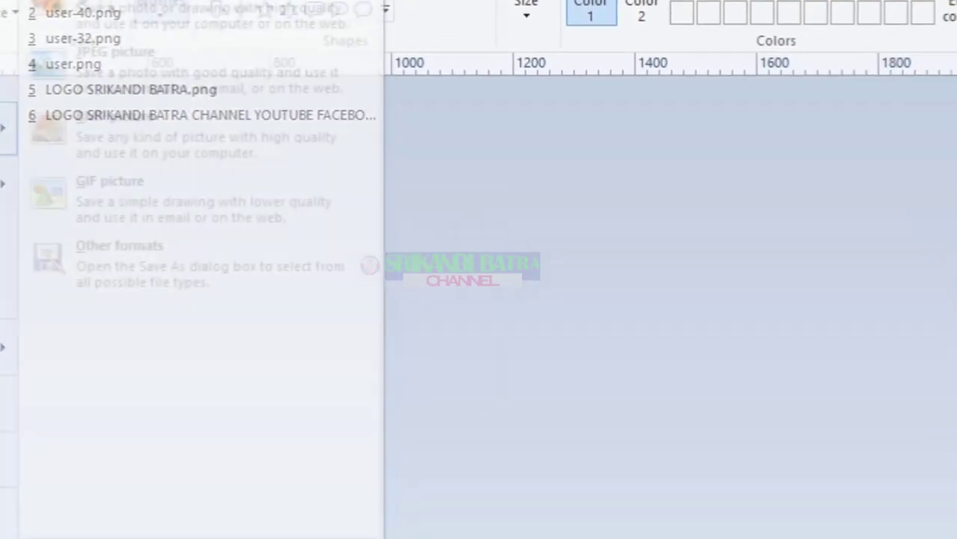
pyautogui.click(515, 314)
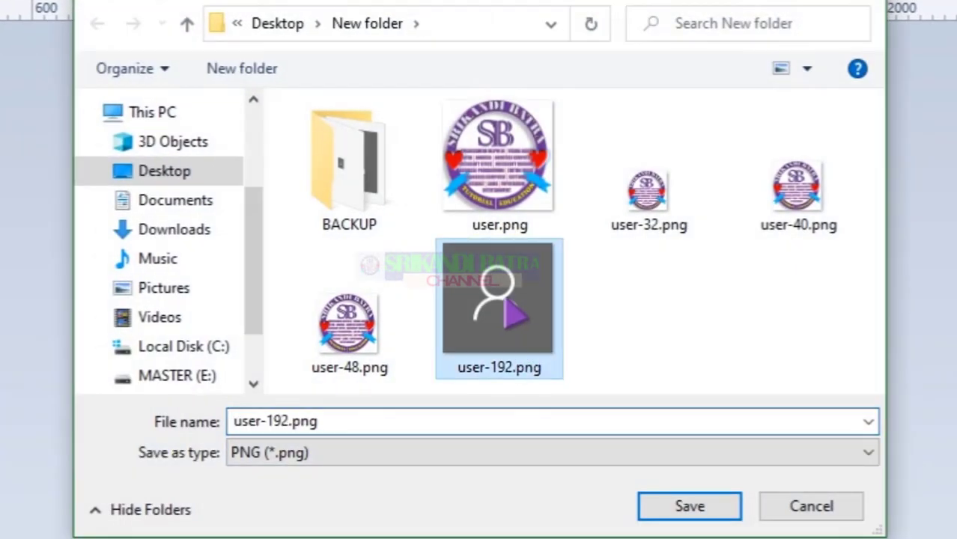
pyautogui.click(668, 509)
pyautogui.click(526, 283)
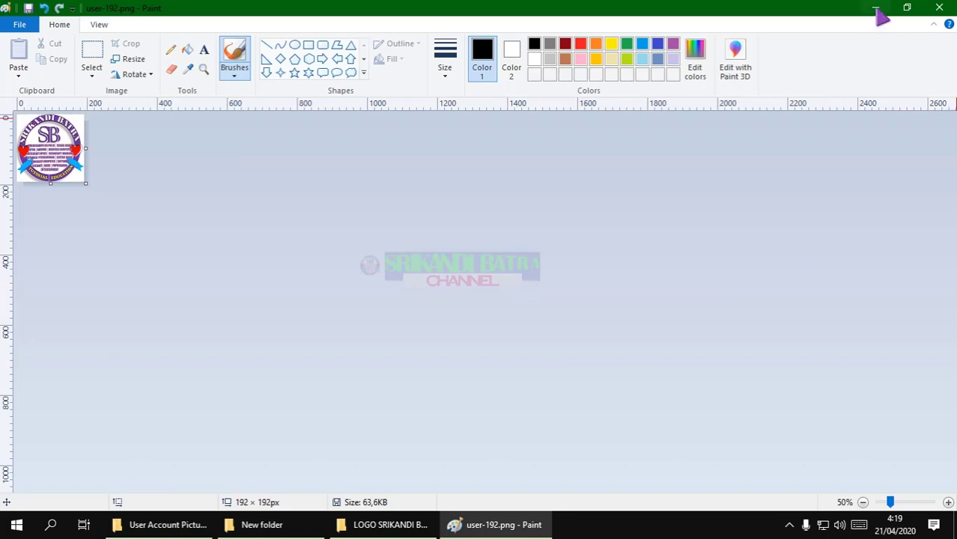
pyautogui.click(875, 9)
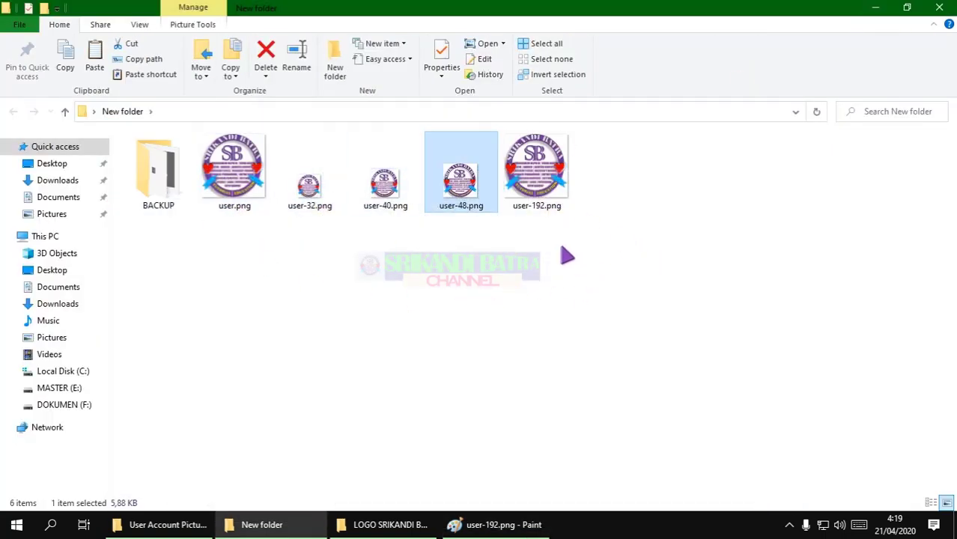
# Select and copy the five user picture PNGs in New folder
pyautogui.moveTo(656, 253); pyautogui.dragTo(247, 150)
pyautogui.rightClick(247, 151)
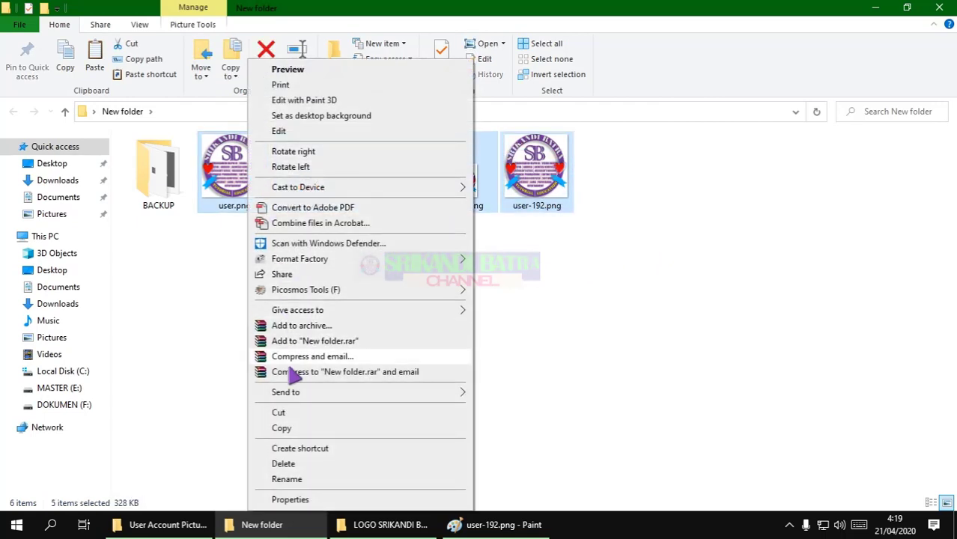
pyautogui.click(294, 429)
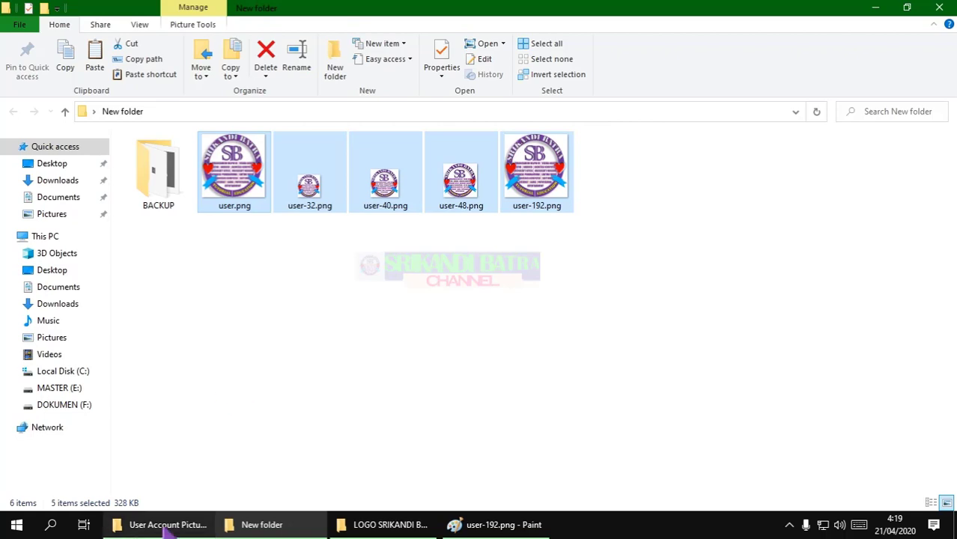
# Paste them into User Account Pictures, replacing the defaults with administrator permission
pyautogui.click(160, 525)
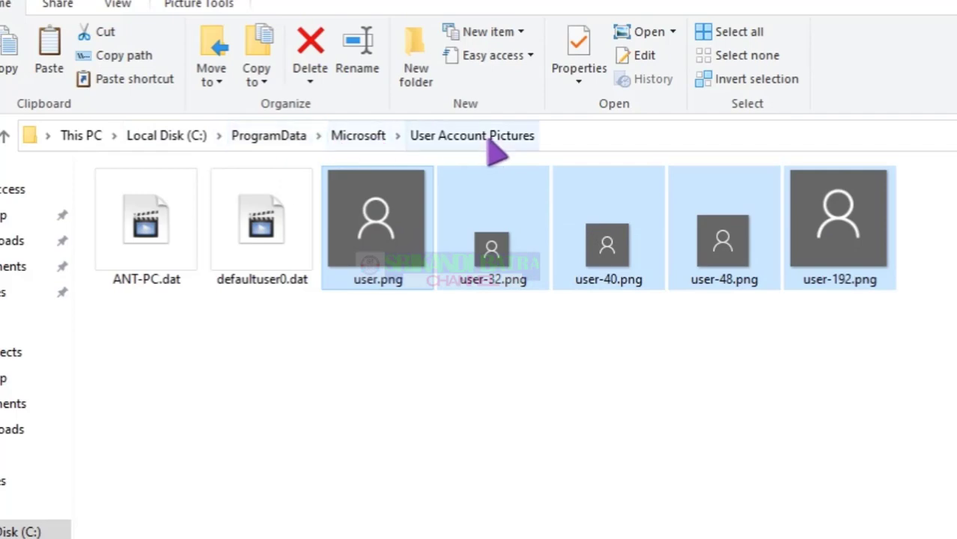
pyautogui.rightClick(742, 232)
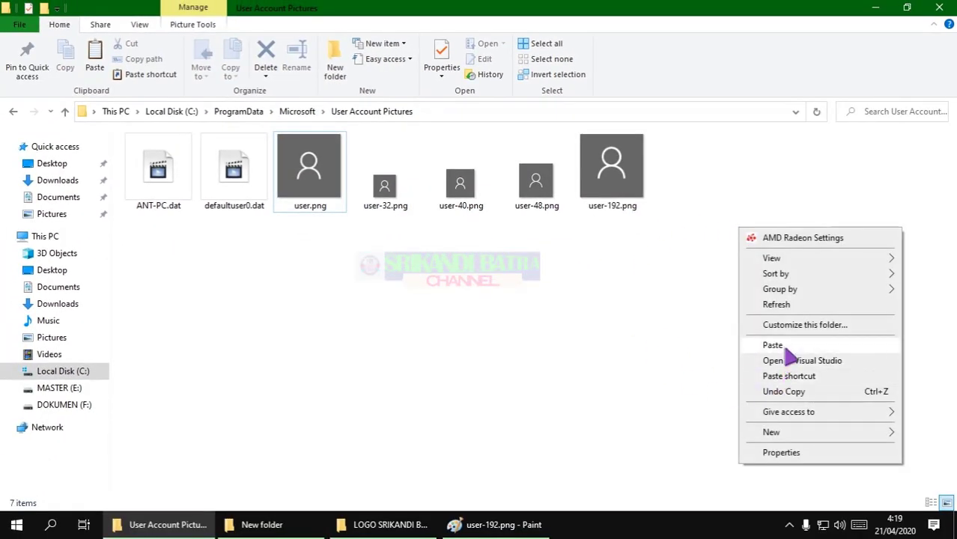
pyautogui.click(782, 347)
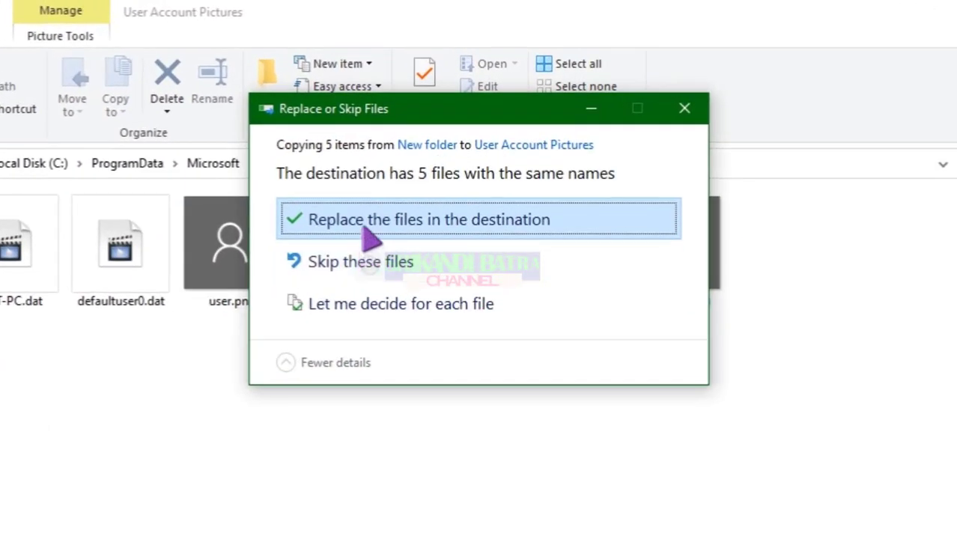
pyautogui.click(363, 227)
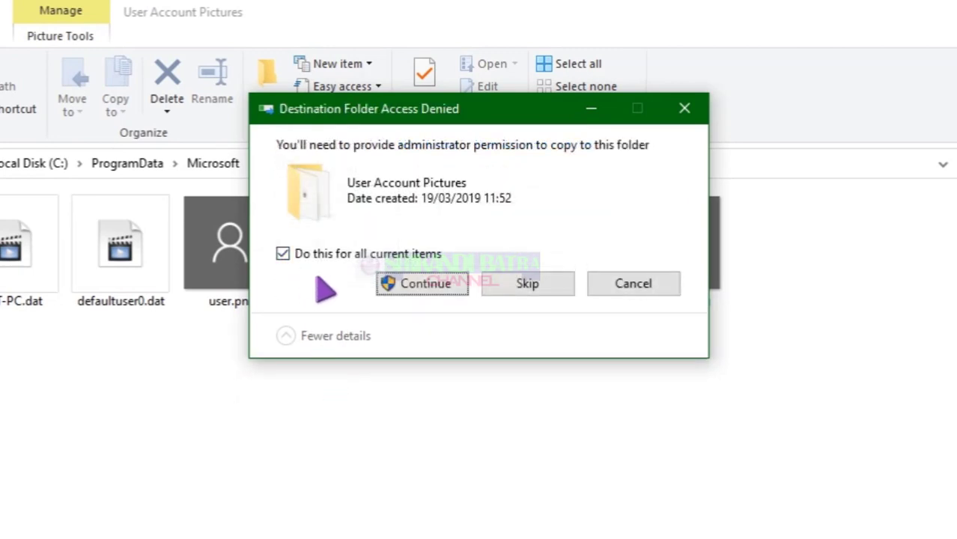
pyautogui.click(423, 283)
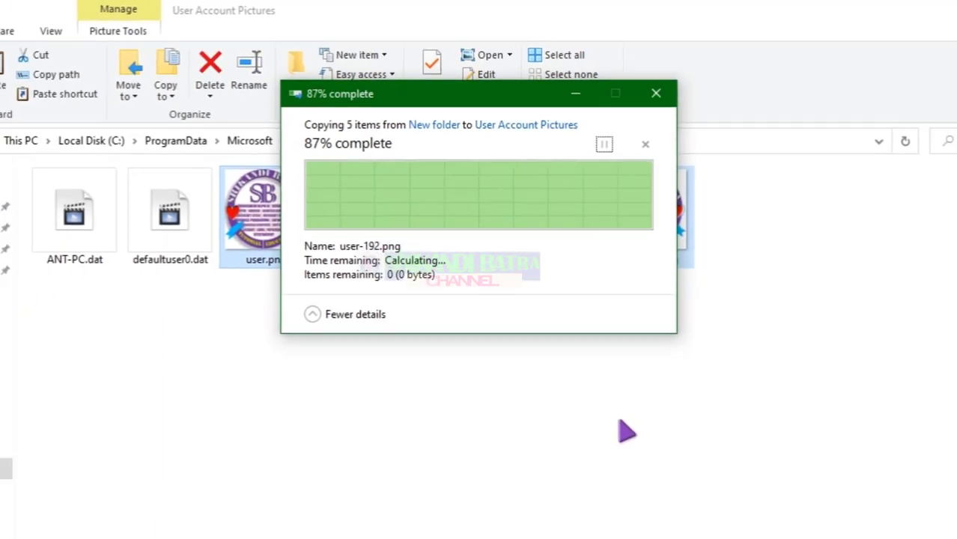
pyautogui.click(584, 339)
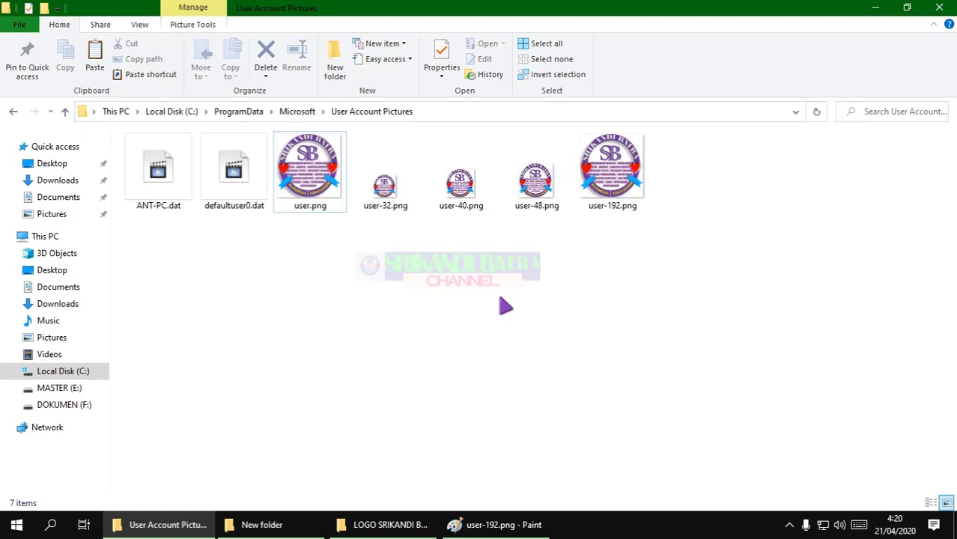
pyautogui.click(874, 7)
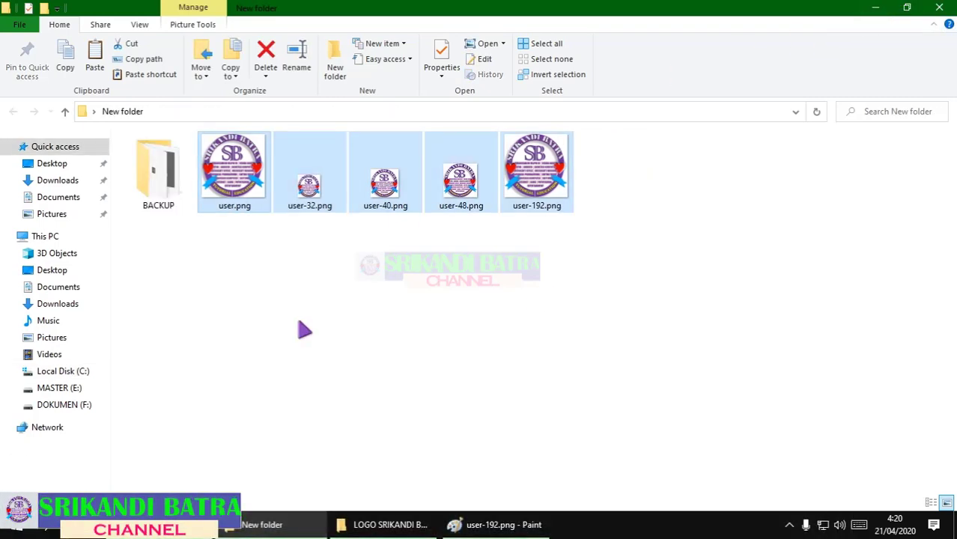
# Open Settings to the Accounts Your info page showing the logo picture
pyautogui.click(15, 524)
pyautogui.click(30, 457)
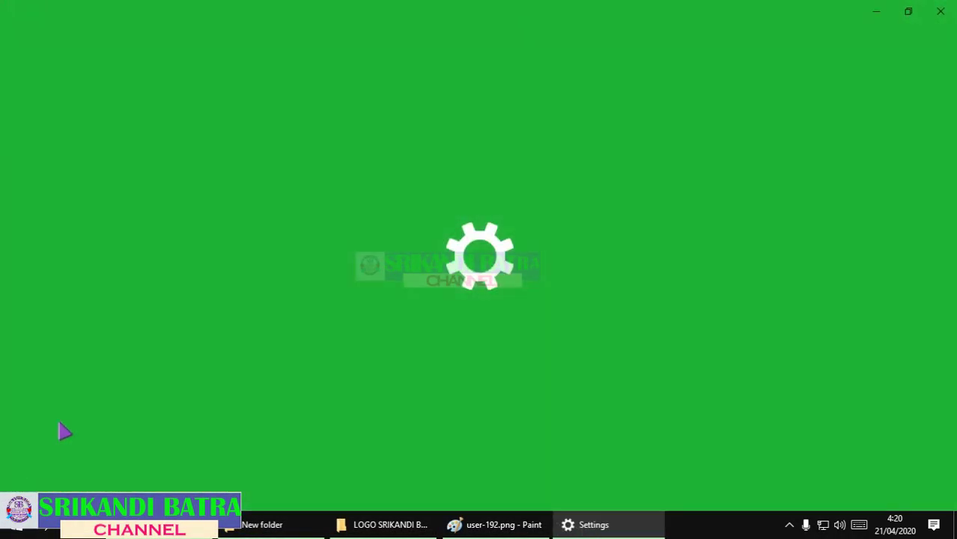
pyautogui.click(262, 260)
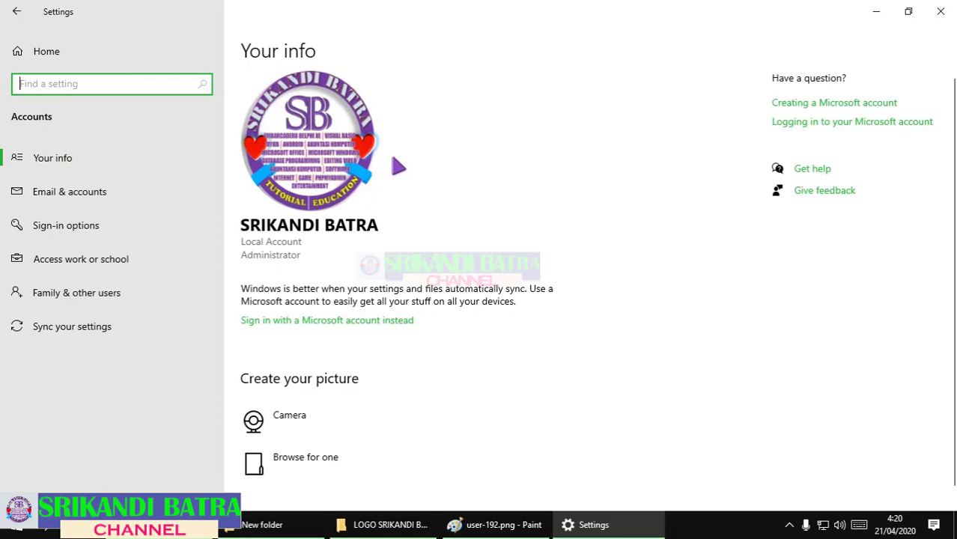
# Lock the PC with Windows+L to see the logo on the sign-in screen
pyautogui.press('super')
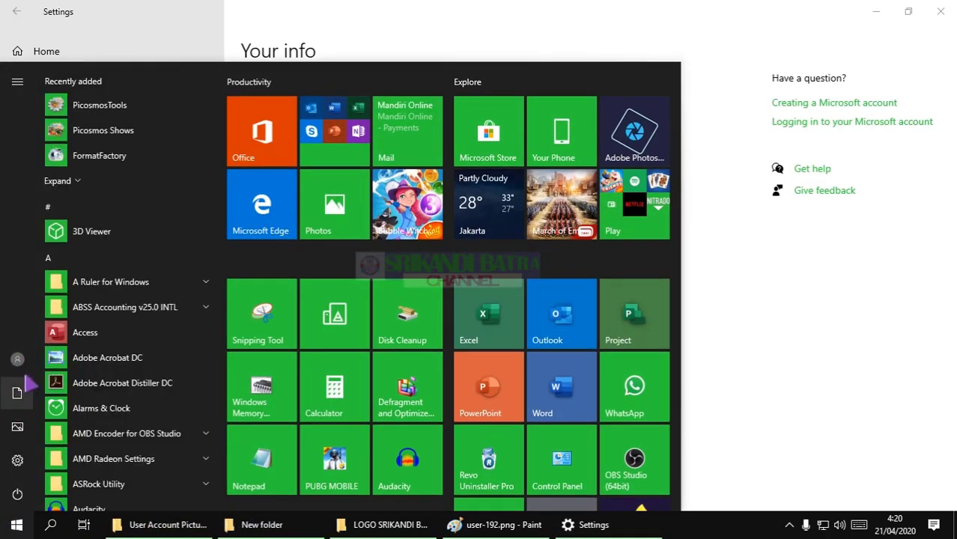
pyautogui.click(779, 301)
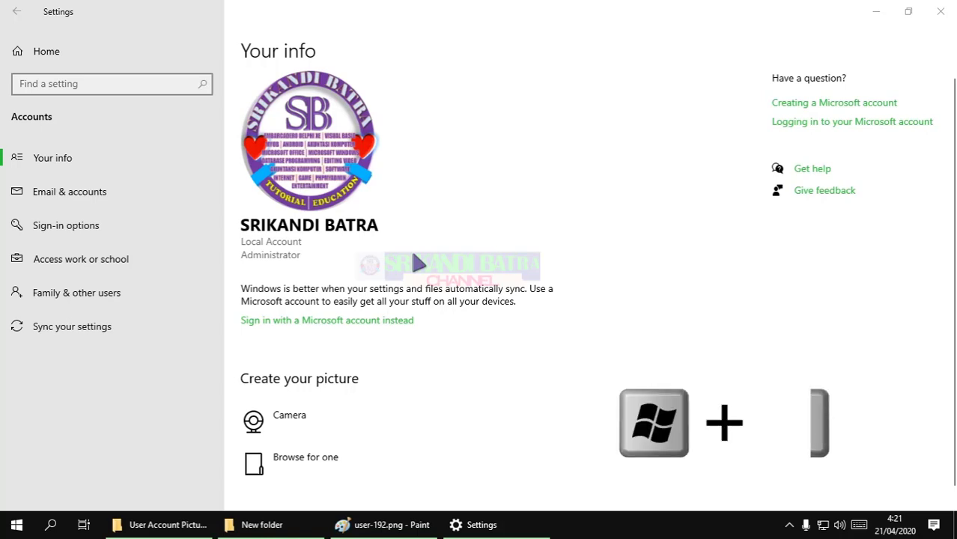
pyautogui.press('super+l')
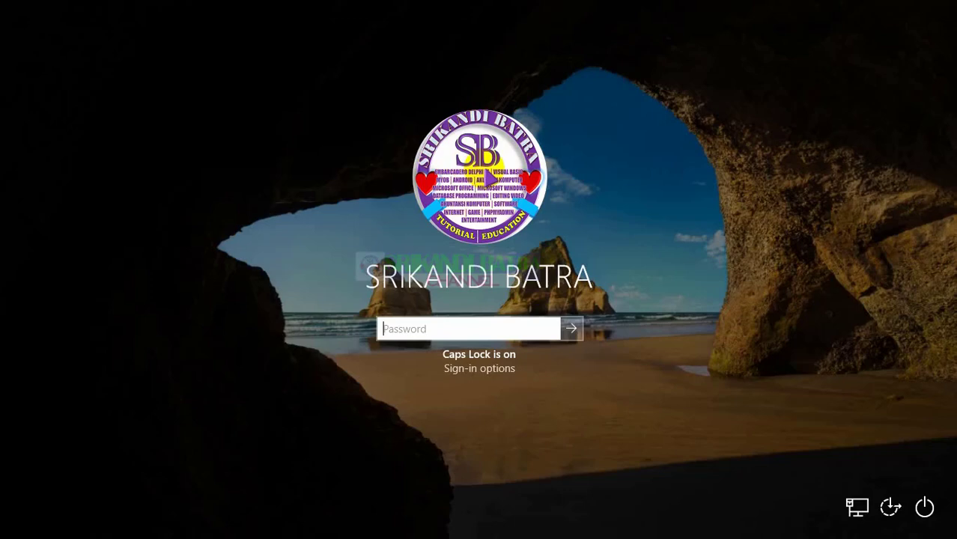
# Sign back in with the account password and search Windows for GPEDIT
pyautogui.write('123')
pyautogui.press('Return')
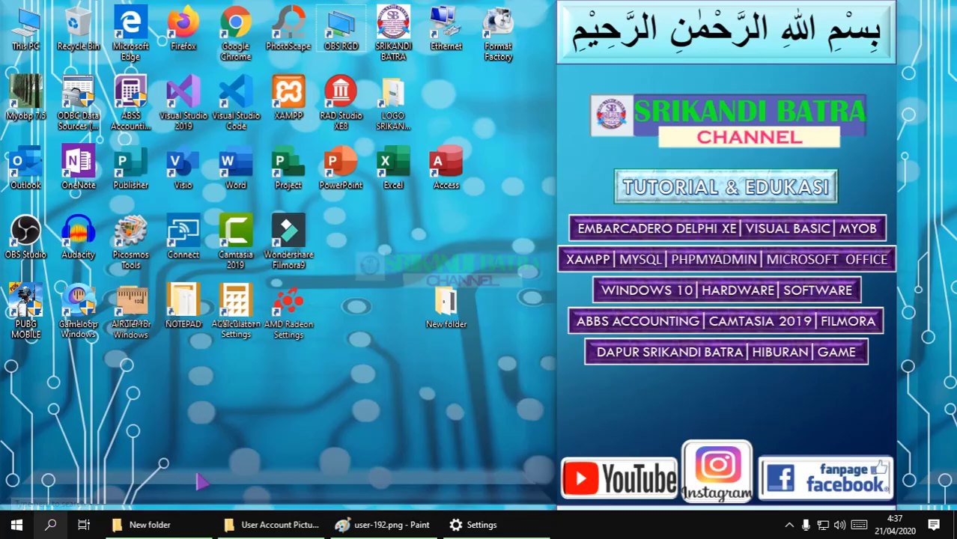
pyautogui.click(51, 524)
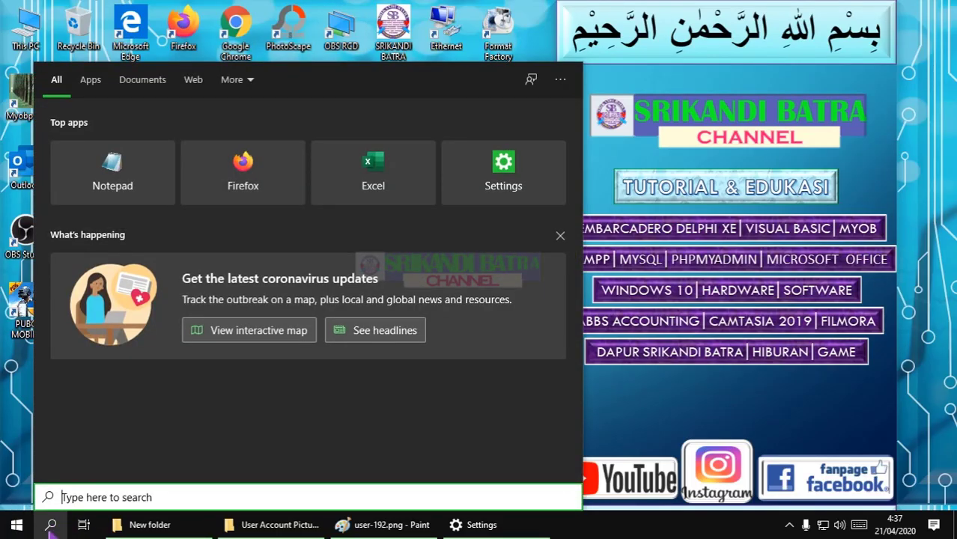
pyautogui.write('GPED')
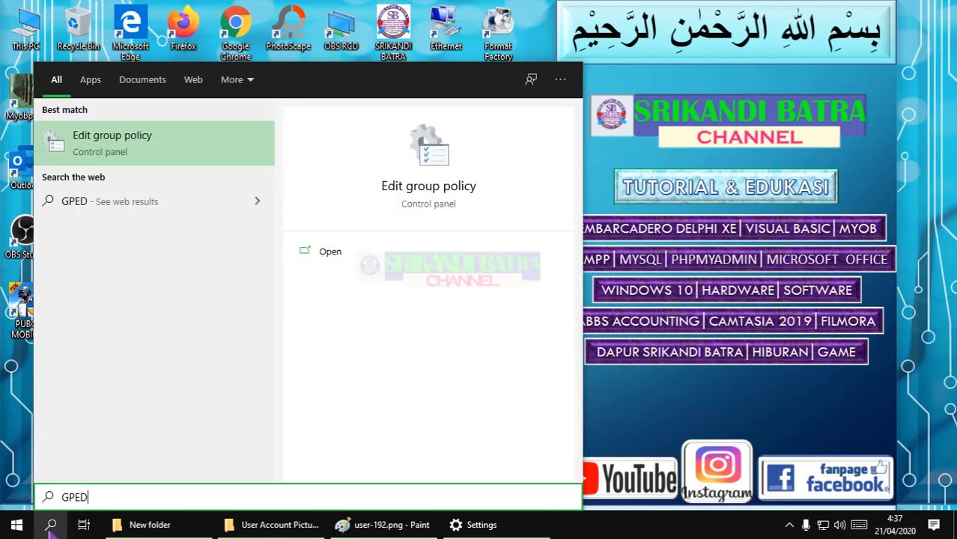
pyautogui.write('IT')
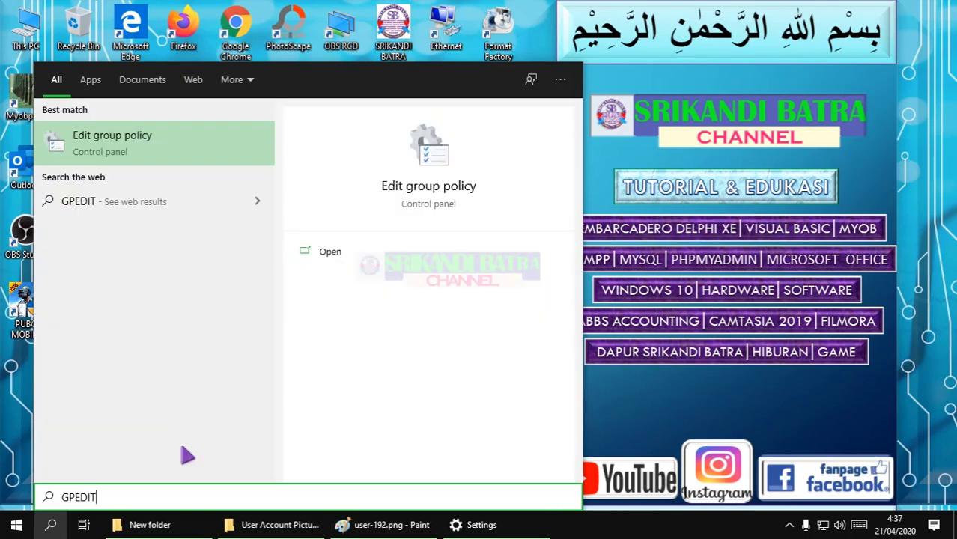